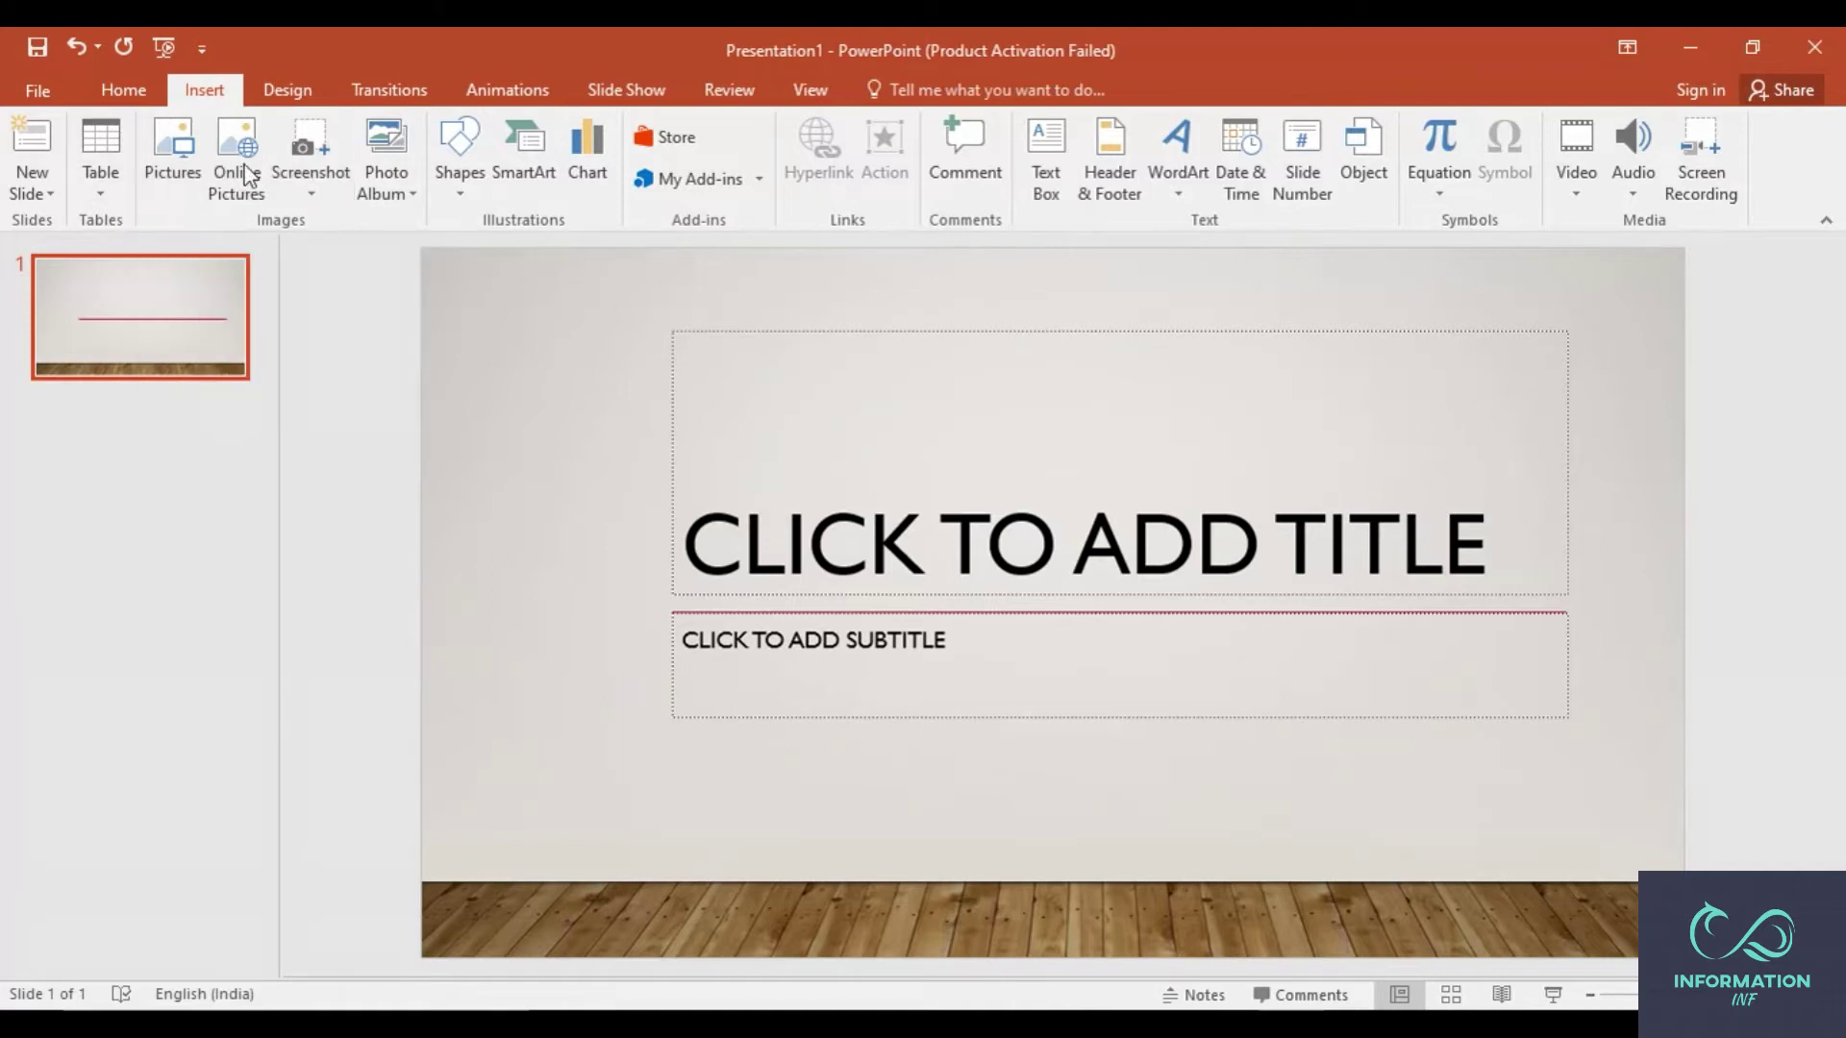
- Add a Title and Content slide directly after the title slide
left_click(140, 489)
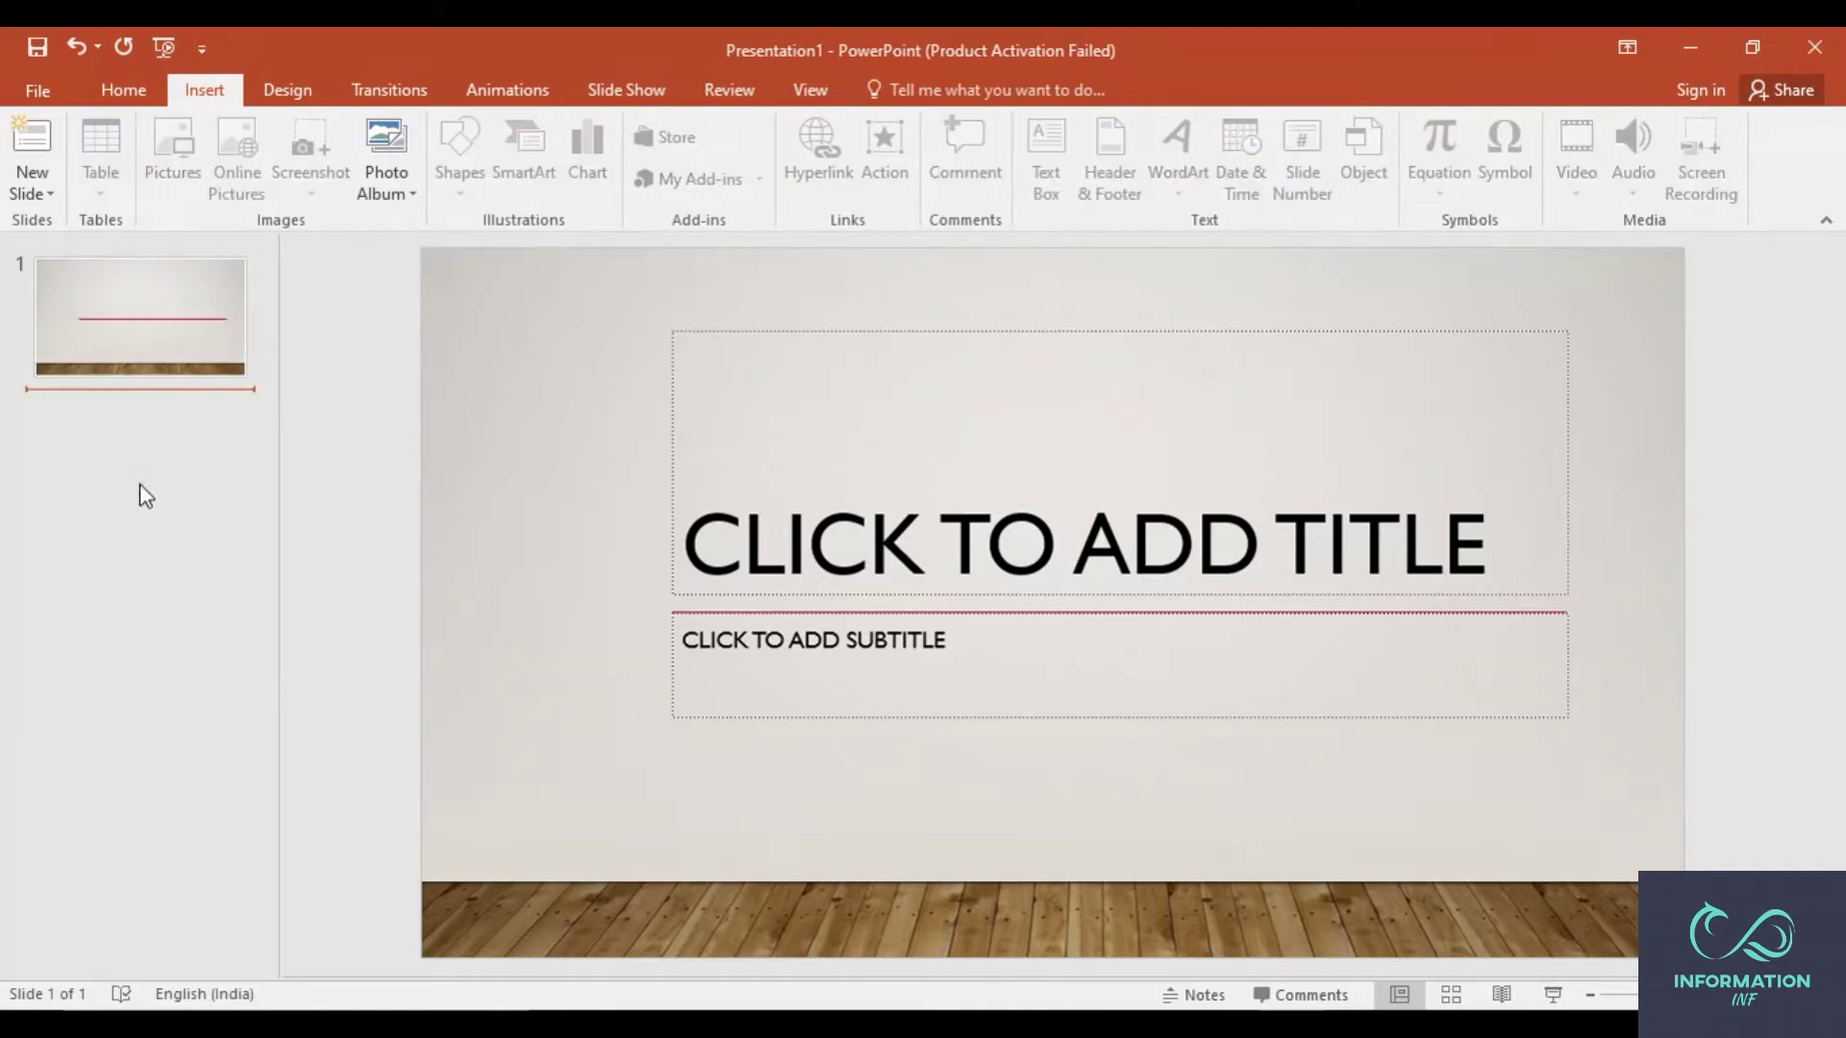
key("Return")
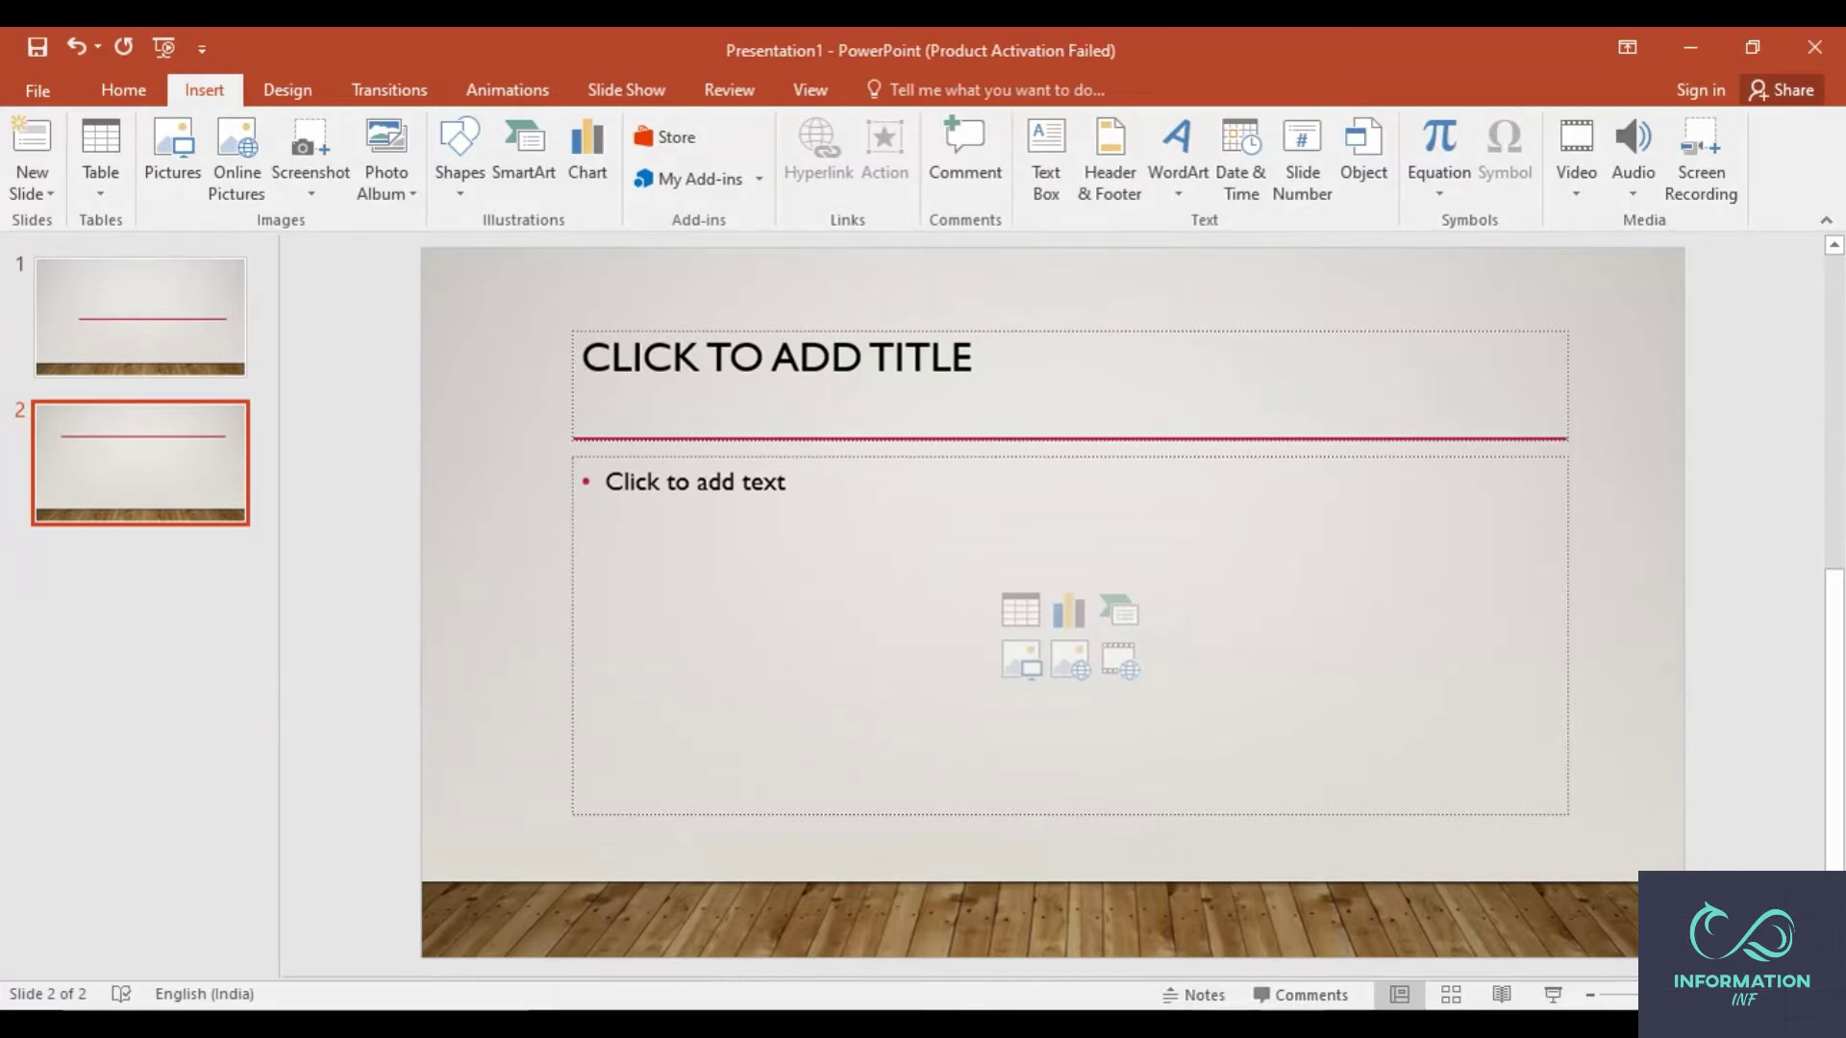
left_click(1535, 943)
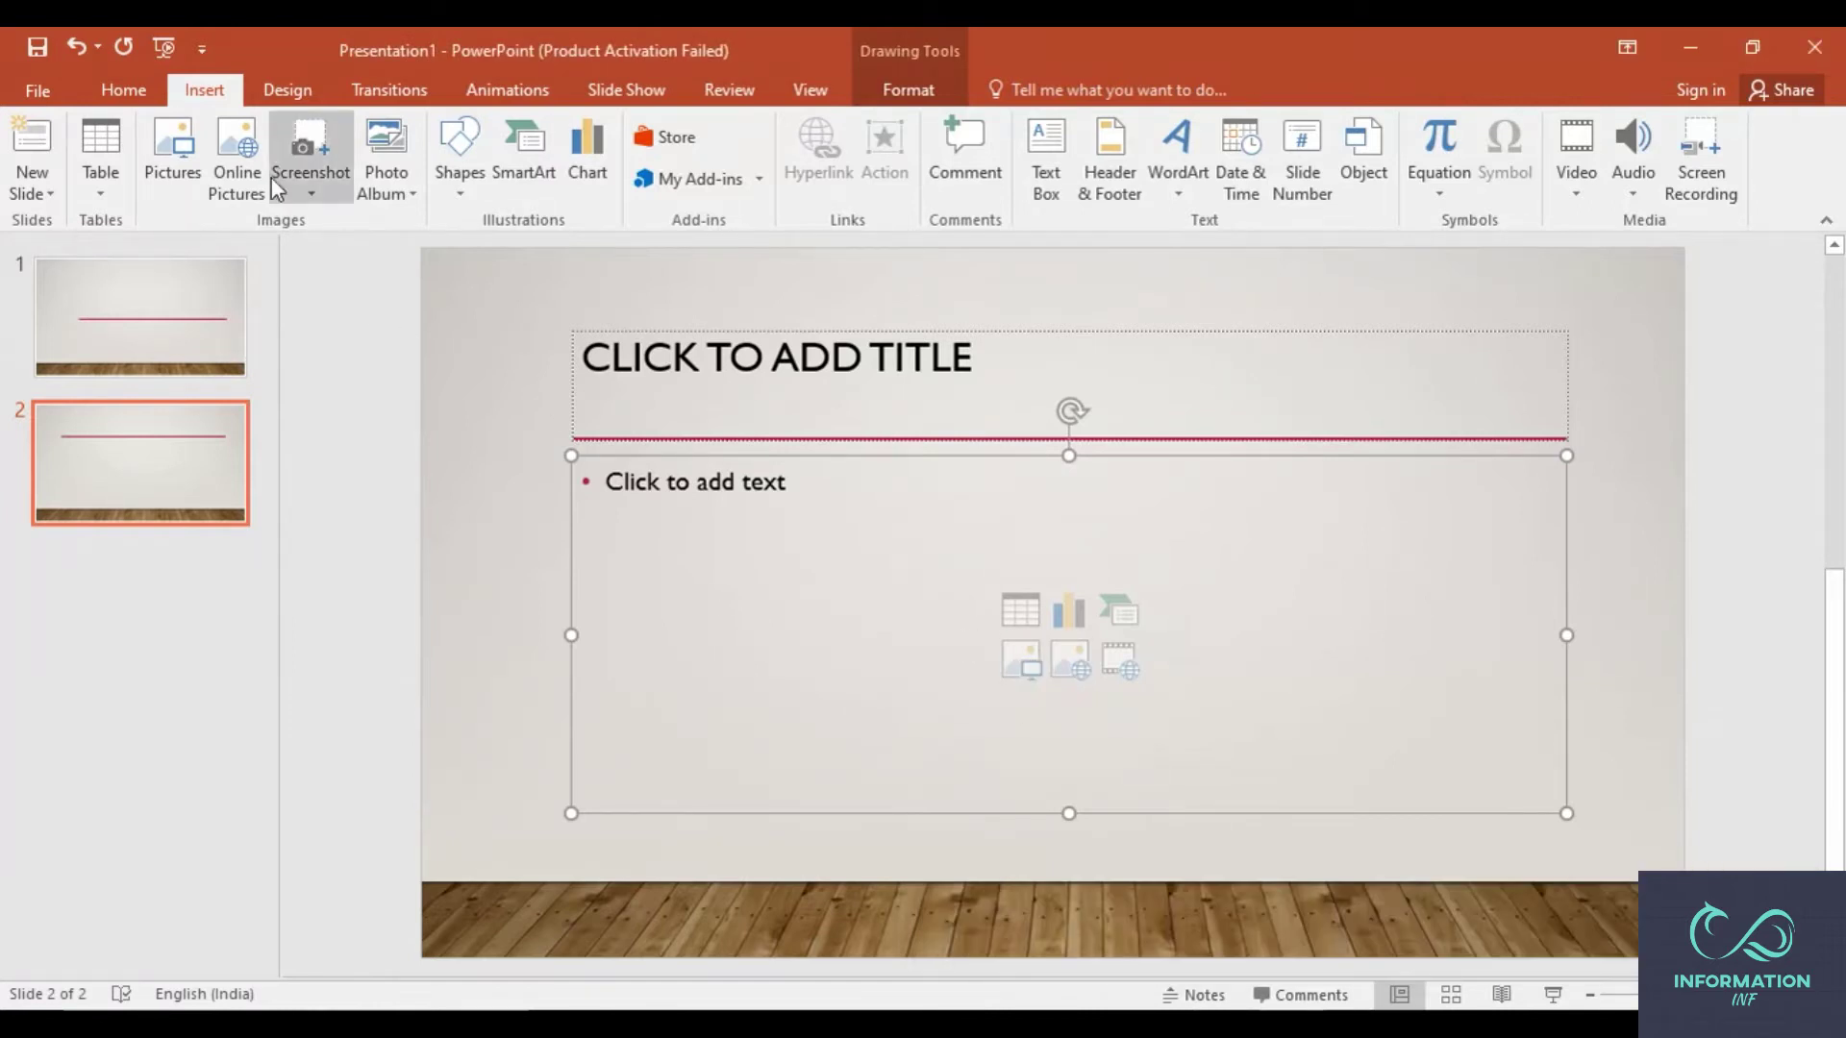
- Insert the dark INFORMATION INF logo picture from the Desktop onto slide 2
left_click(173, 154)
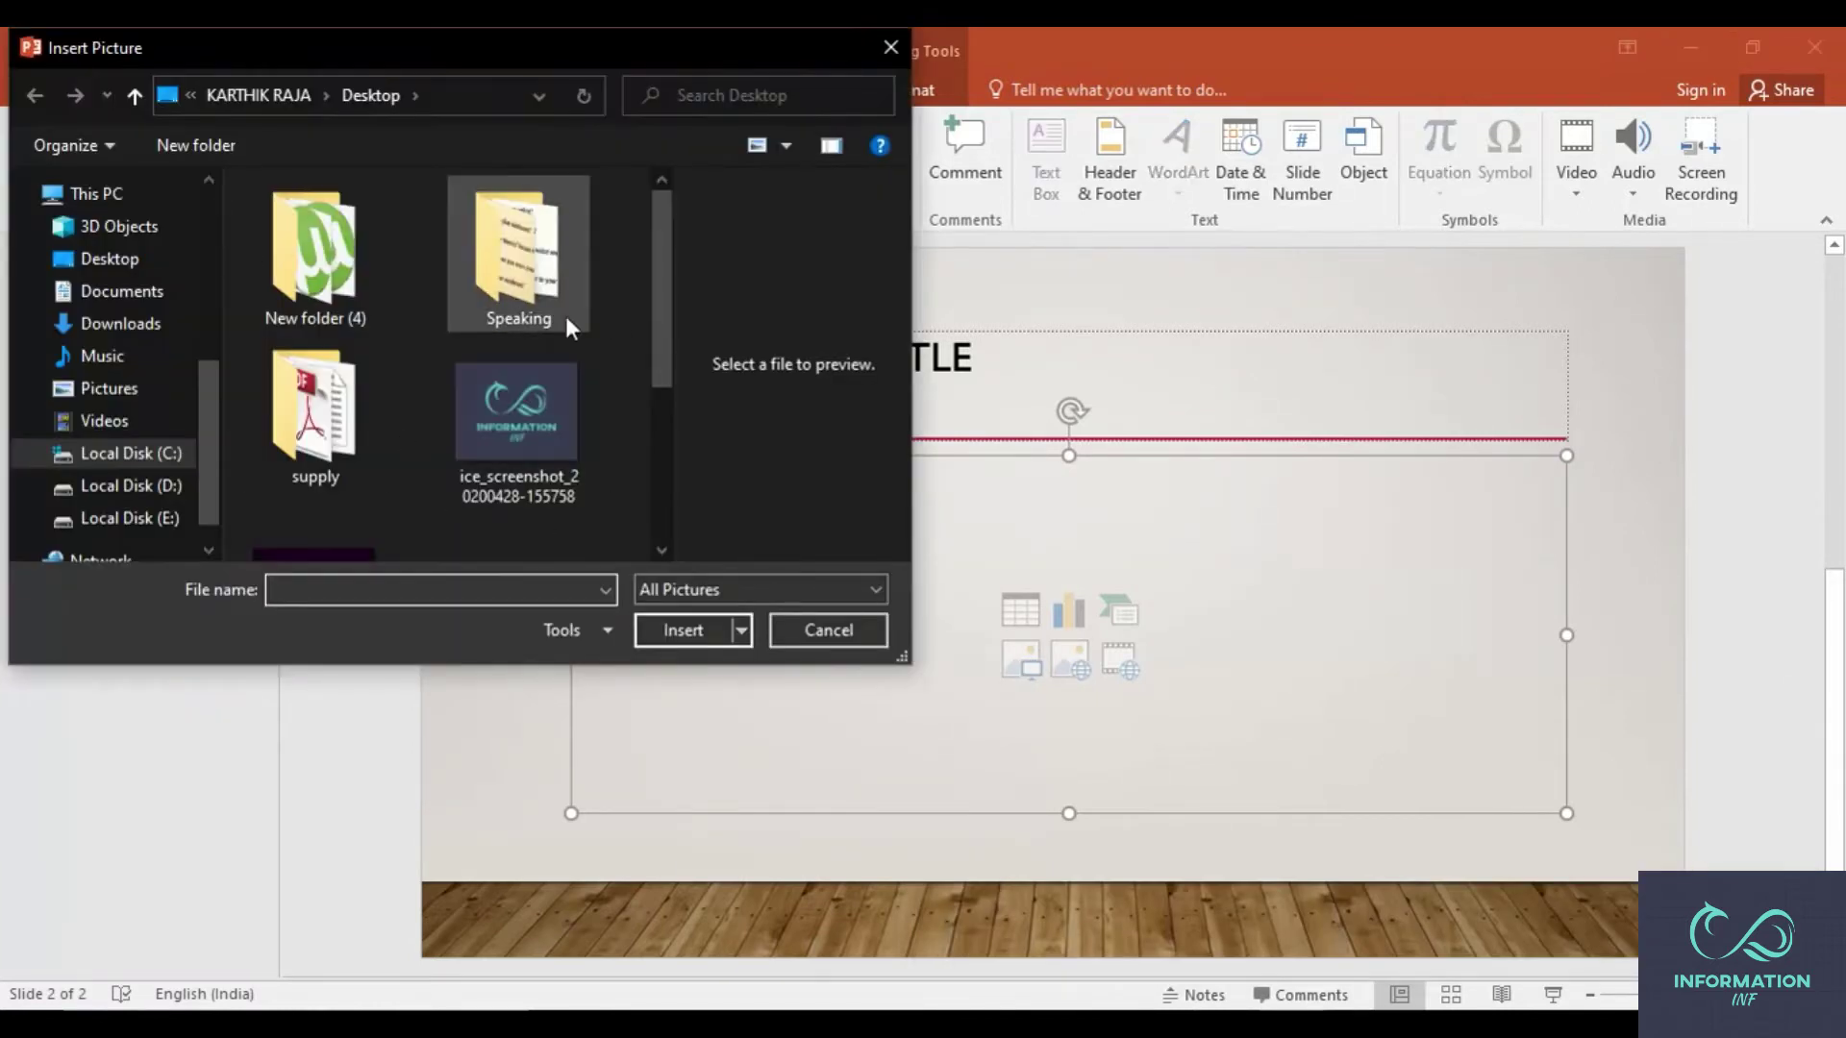
scroll(394, 404, "down", 2)
double_click(365, 453)
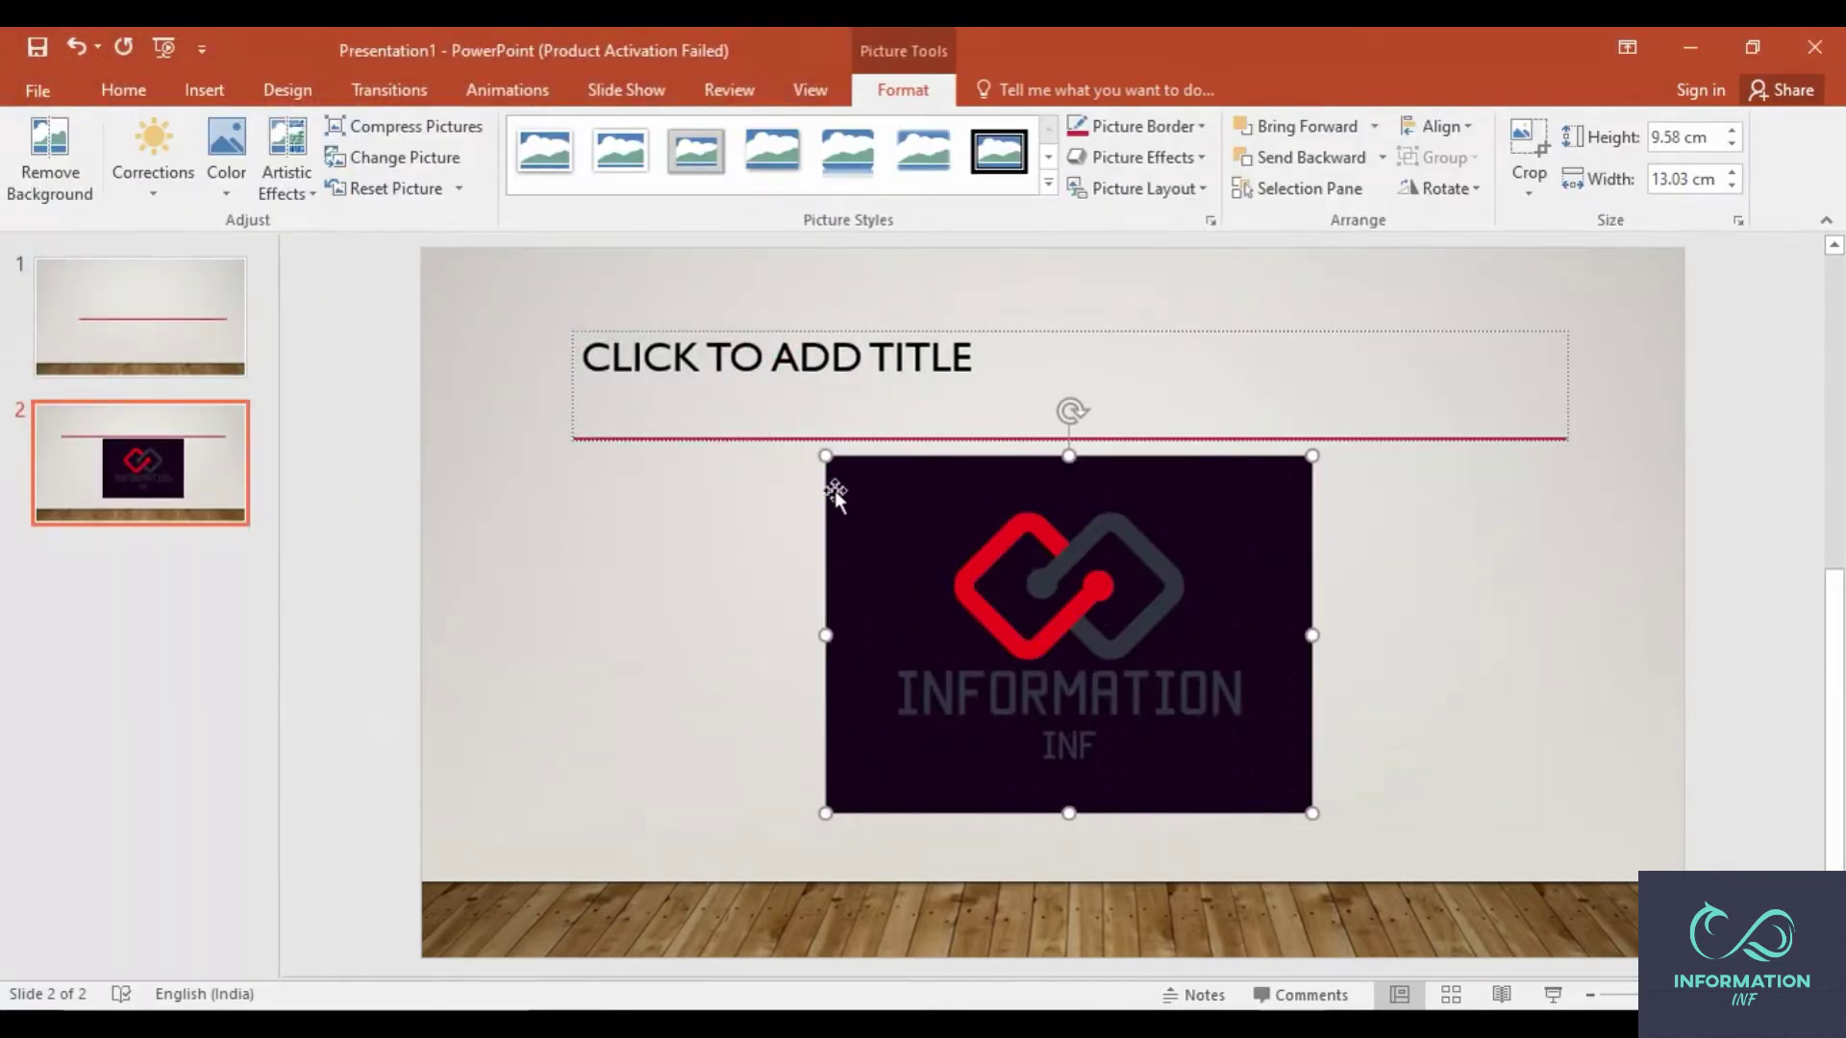
- Stretch the logo picture wider and taller to 26.68 × 11.42 cm
mouse_move(825, 635)
left_mouse_down()
mouse_move(556, 642)
mouse_move(593, 635)
mouse_move(572, 634)
left_mouse_up()
left_click_drag(1312, 635, 1565, 629)
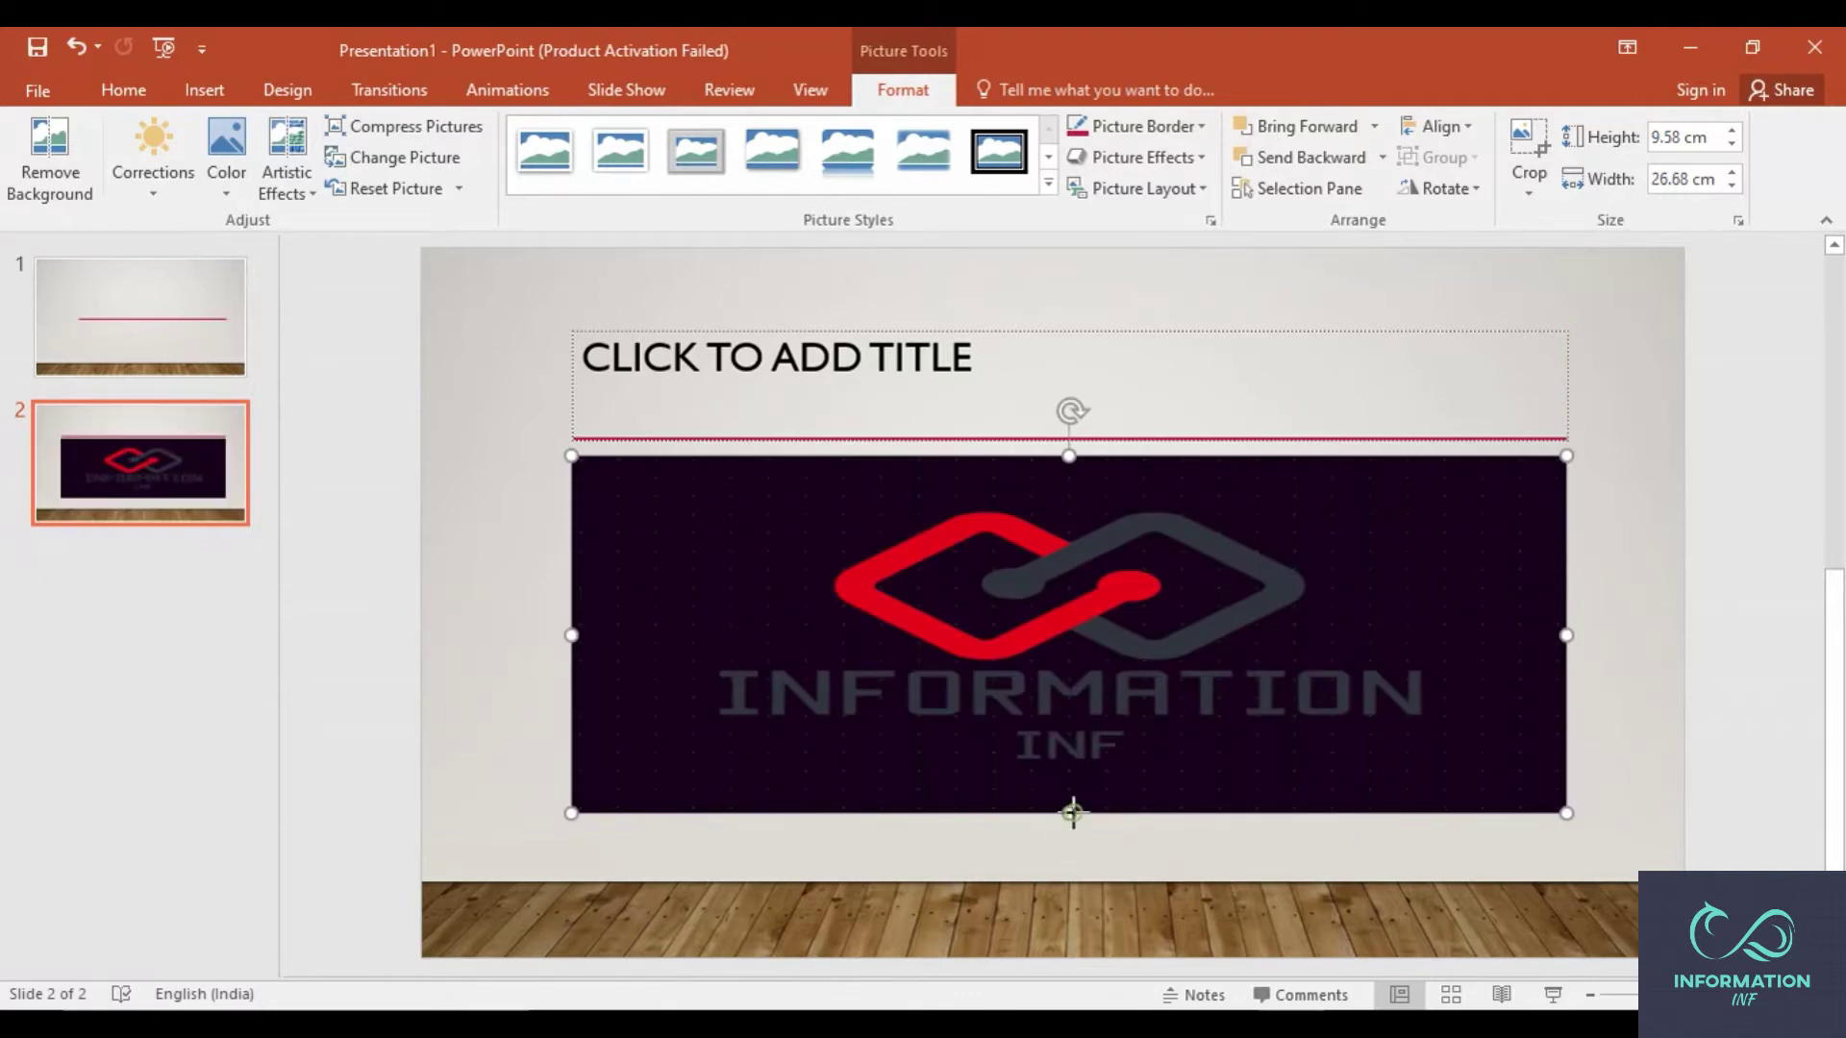
left_click_drag(1073, 812, 1070, 882)
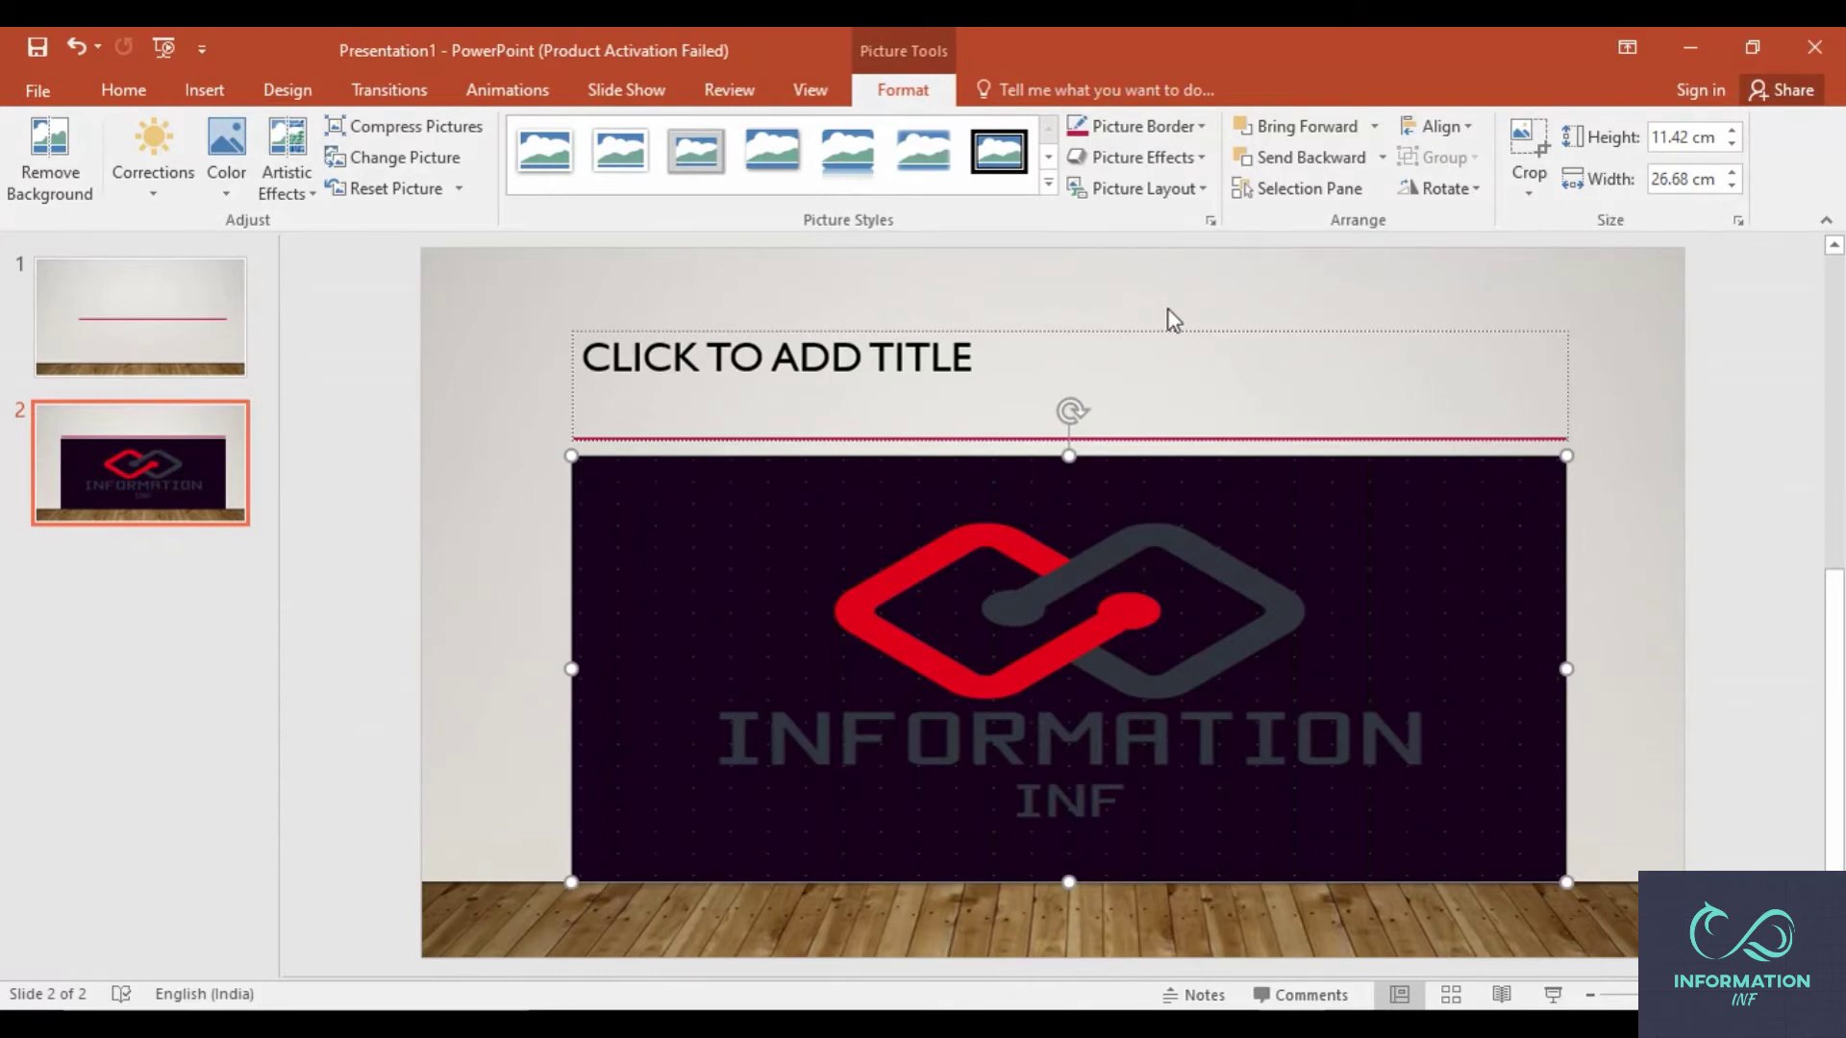
- Add a third slide after slide 2 and bring up its Online Pictures search
left_click(794, 92)
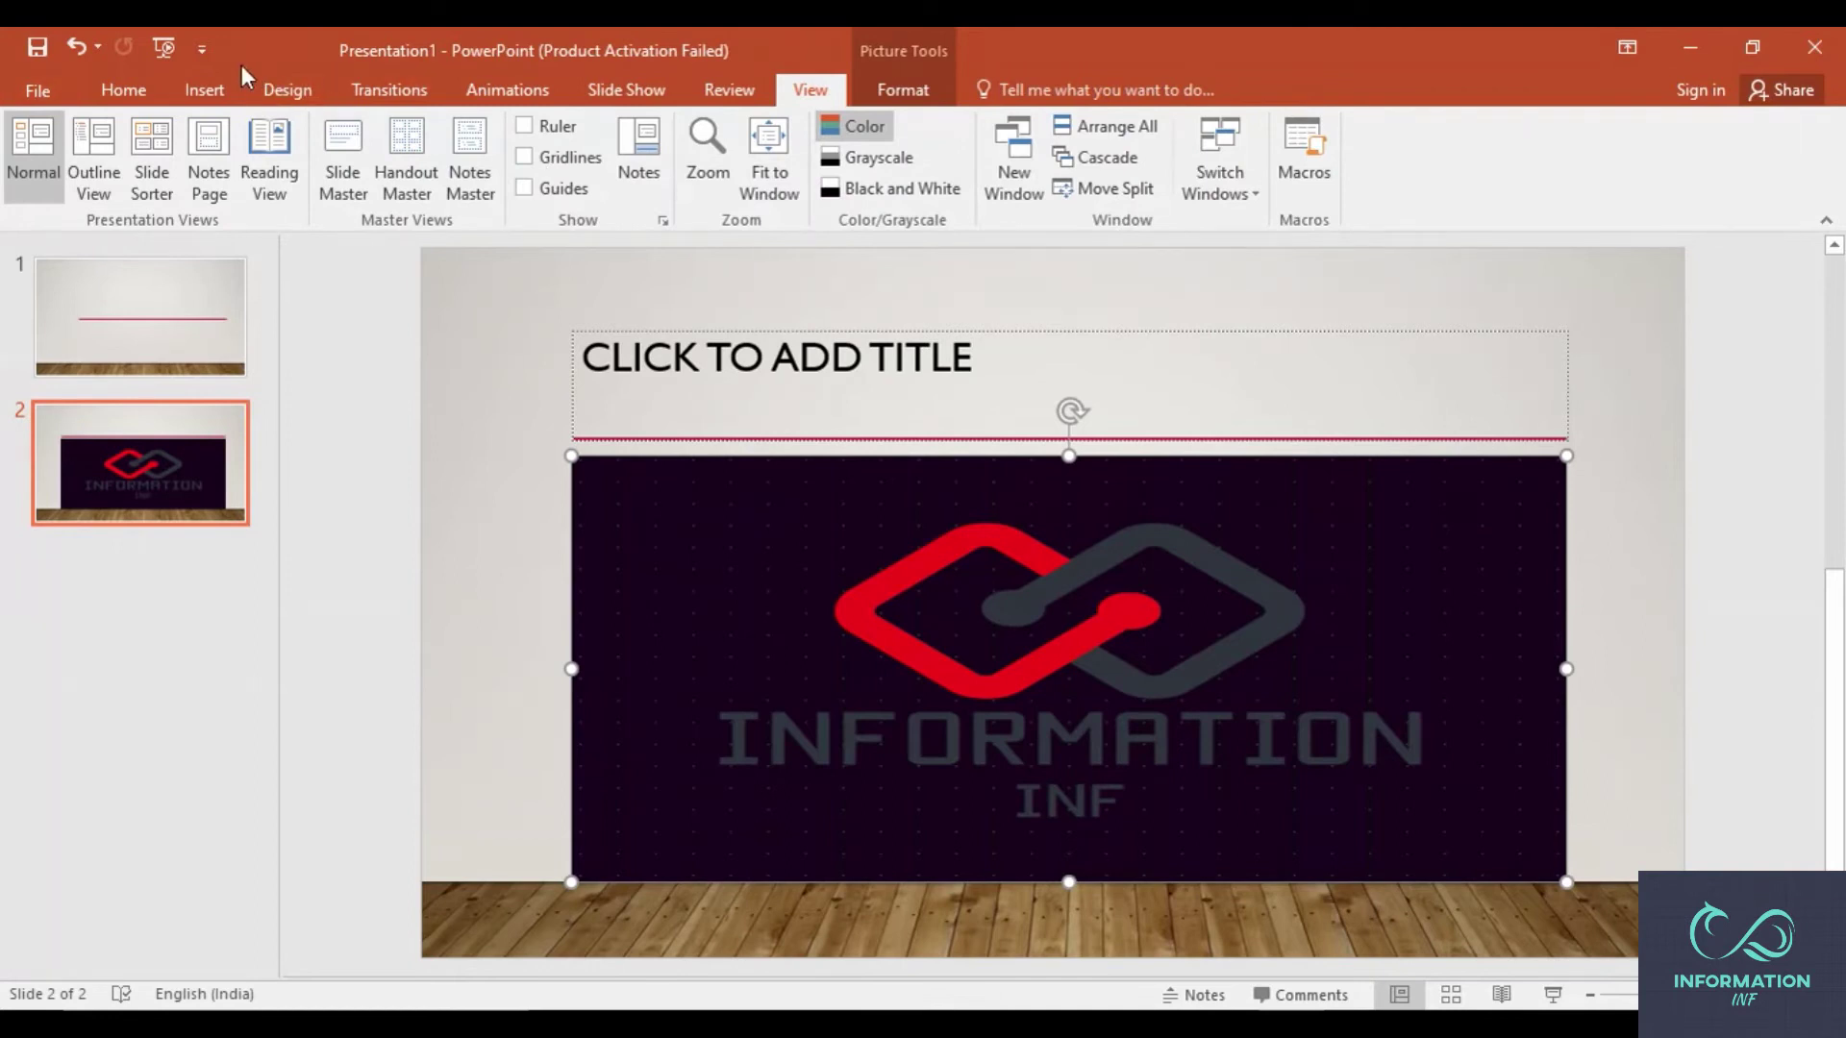
left_click(206, 90)
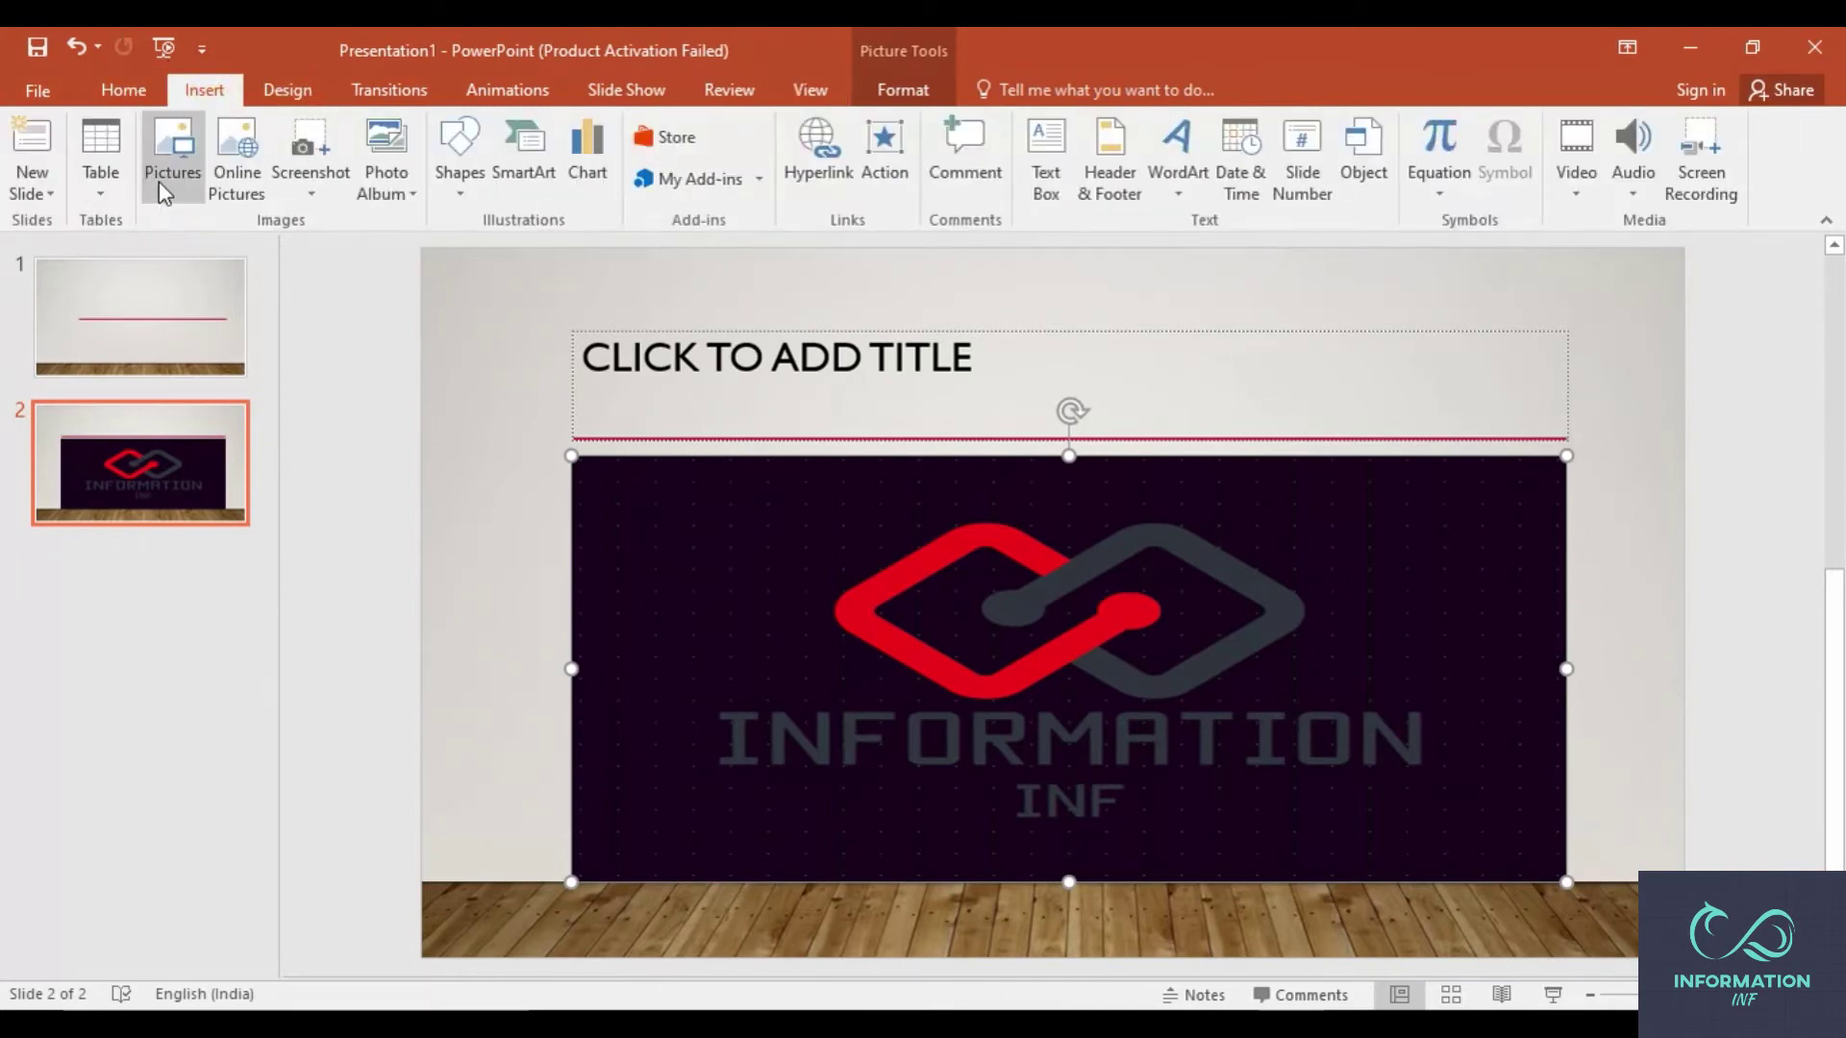
left_click(146, 598)
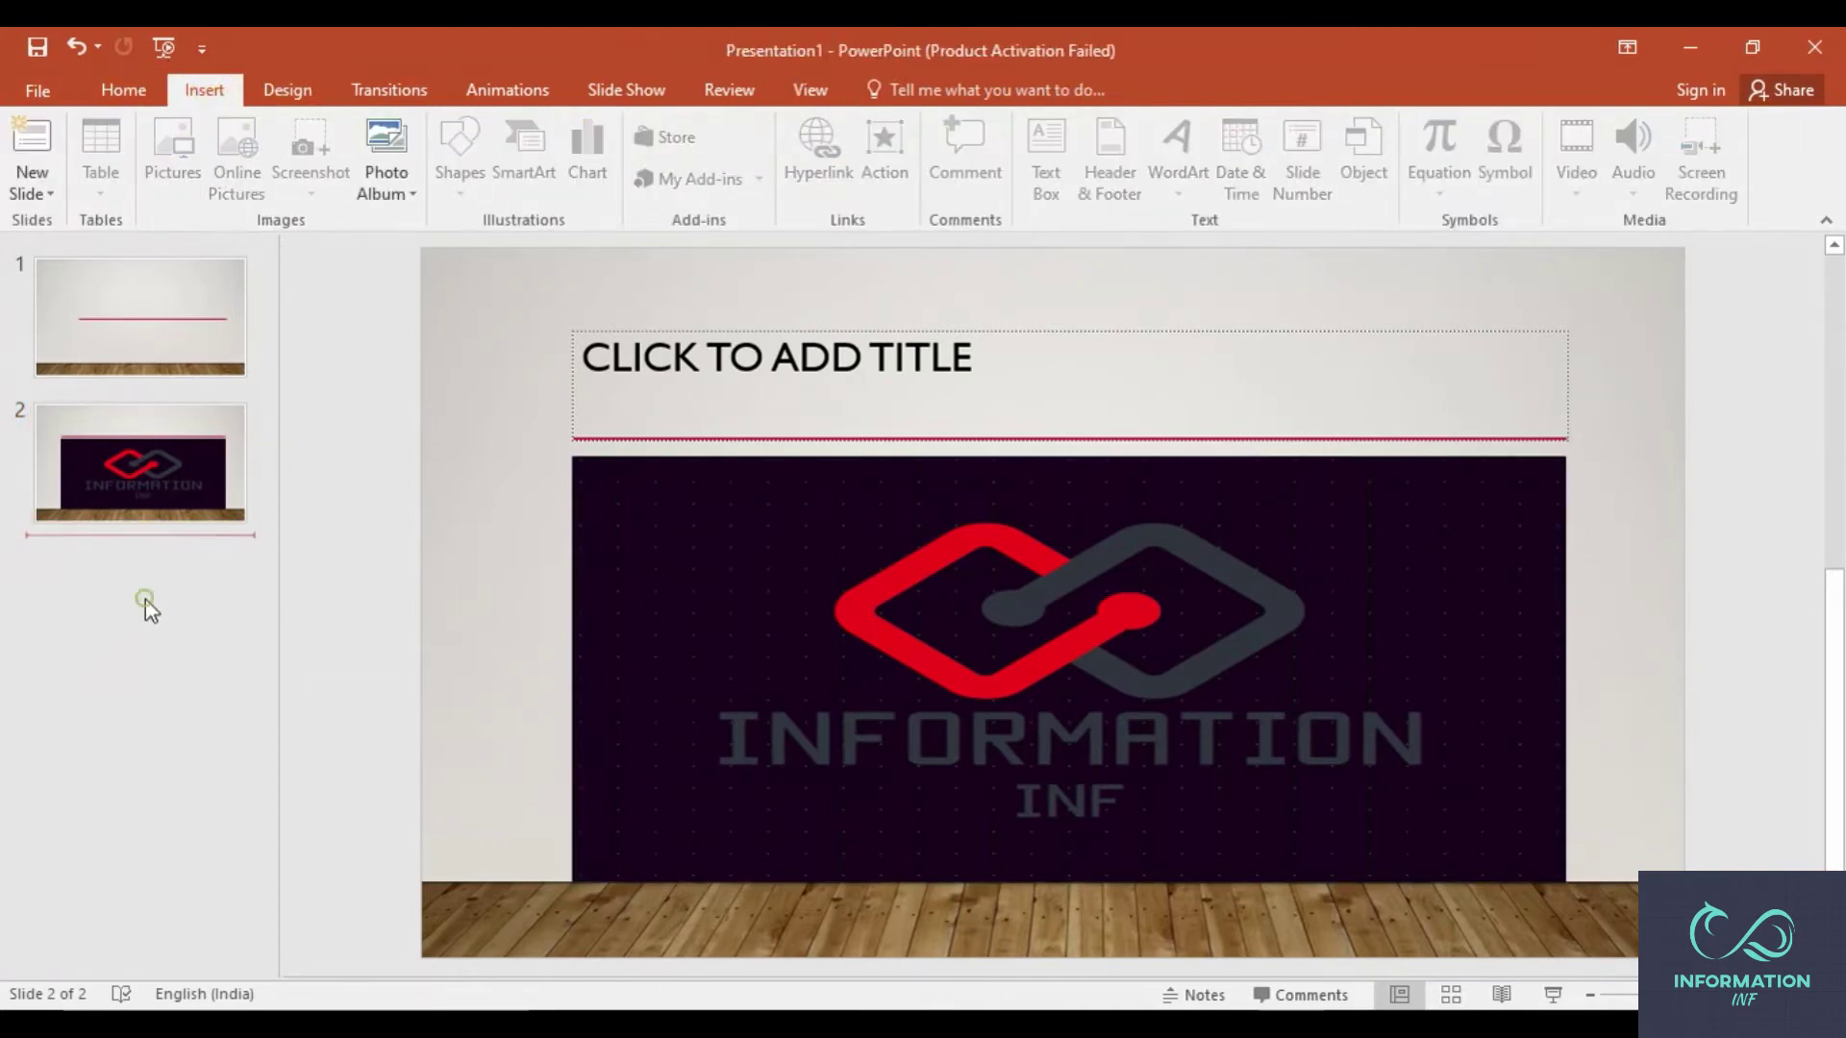
key("Return")
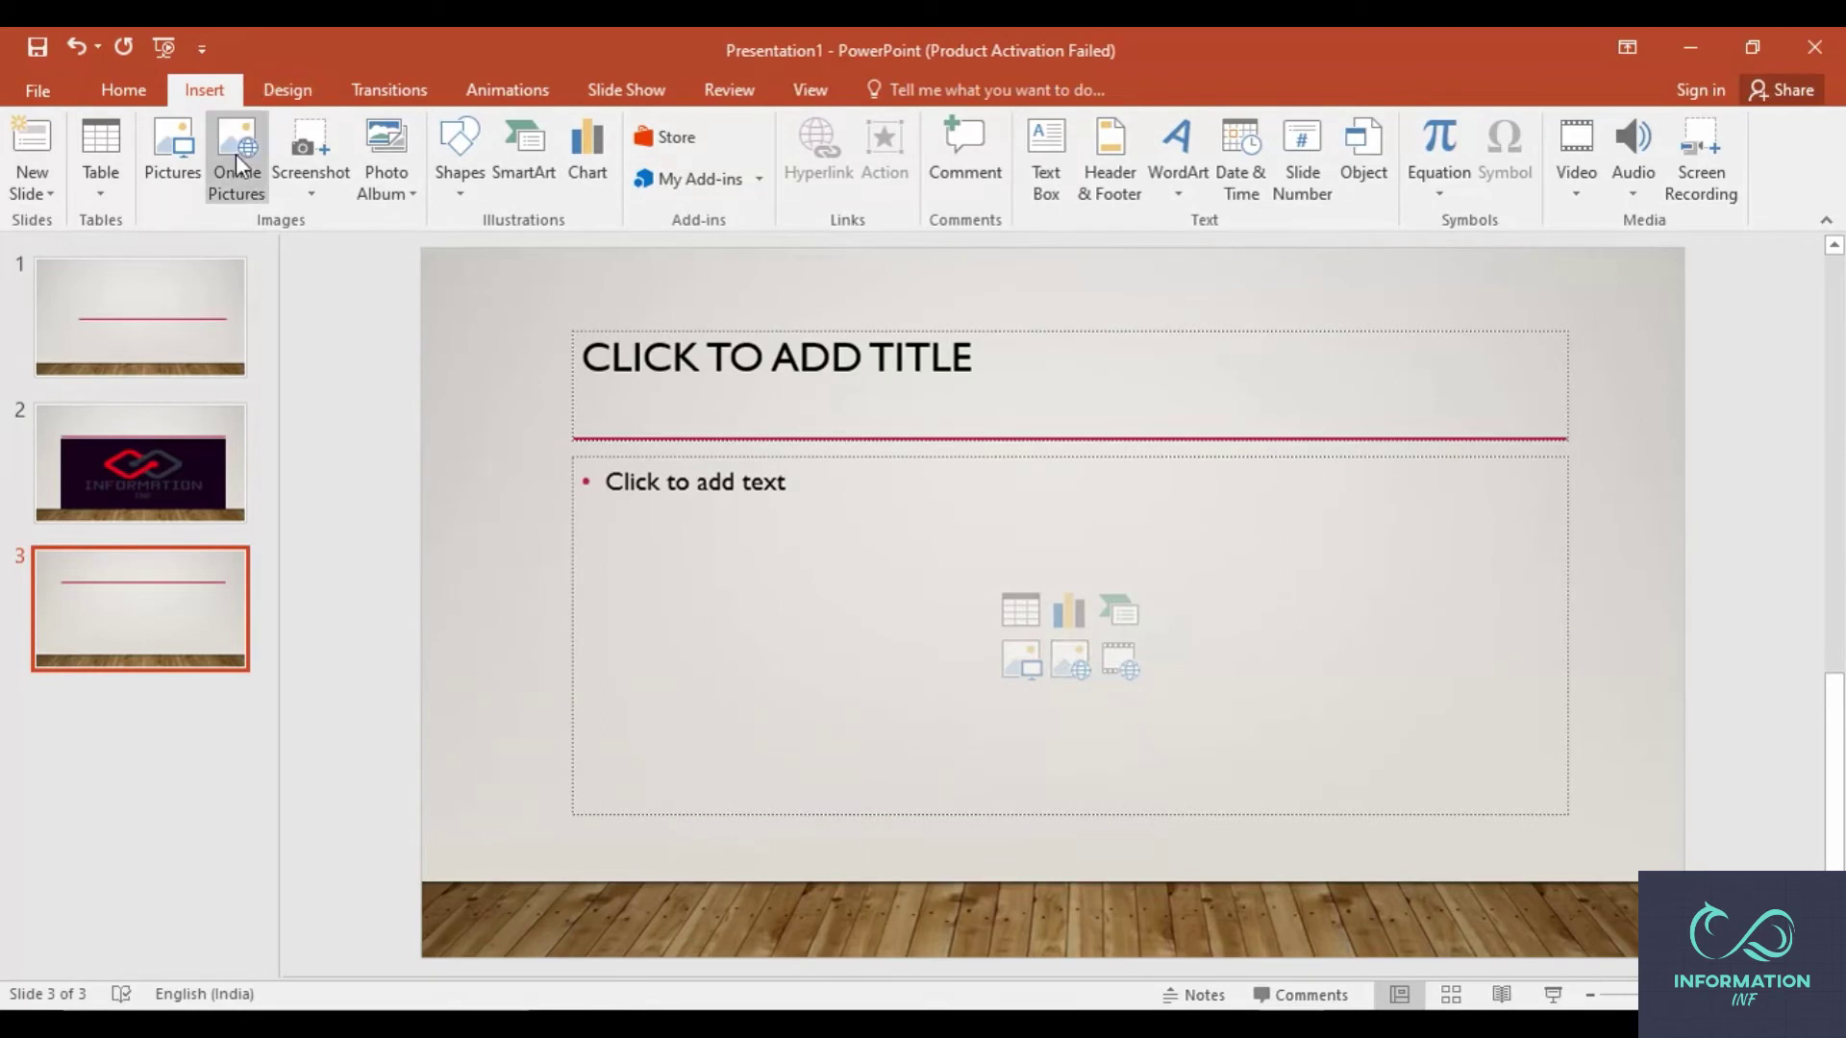
left_click(1069, 663)
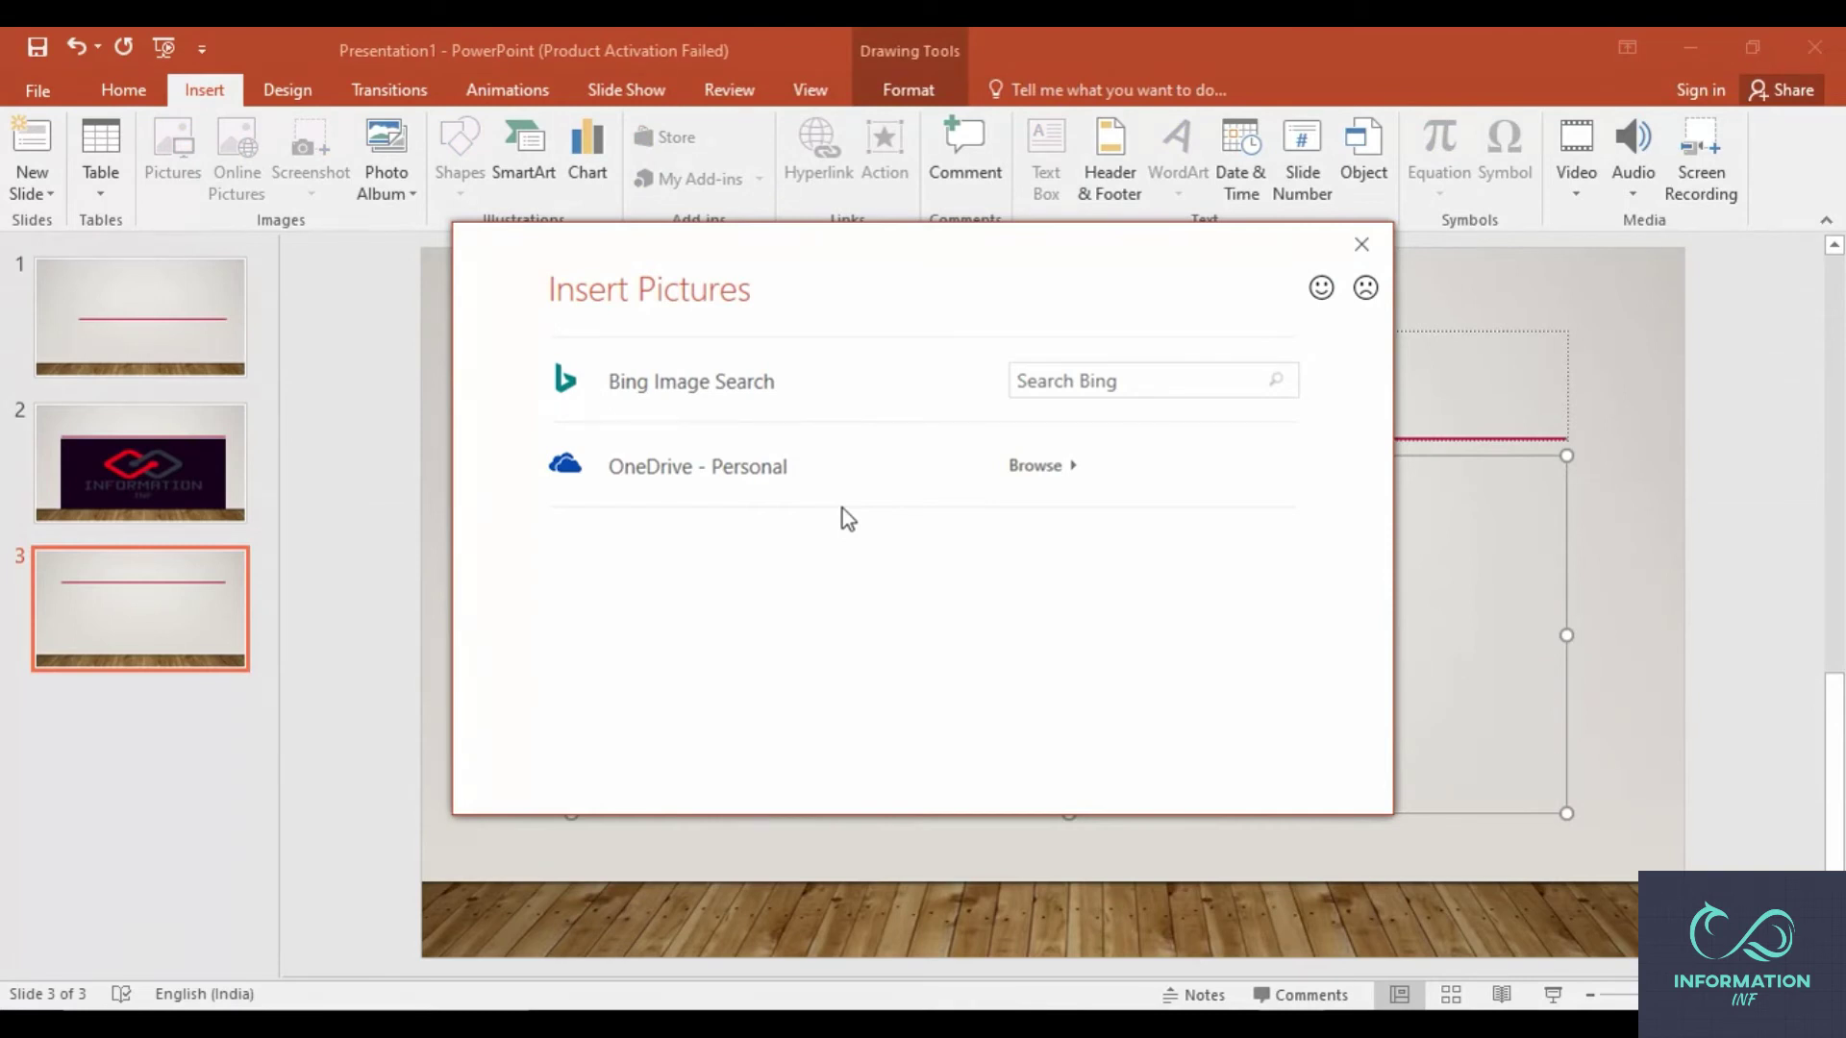
- Search Bing for TIGER and insert the photo of a tiger in snow onto slide 3
left_click(1071, 380)
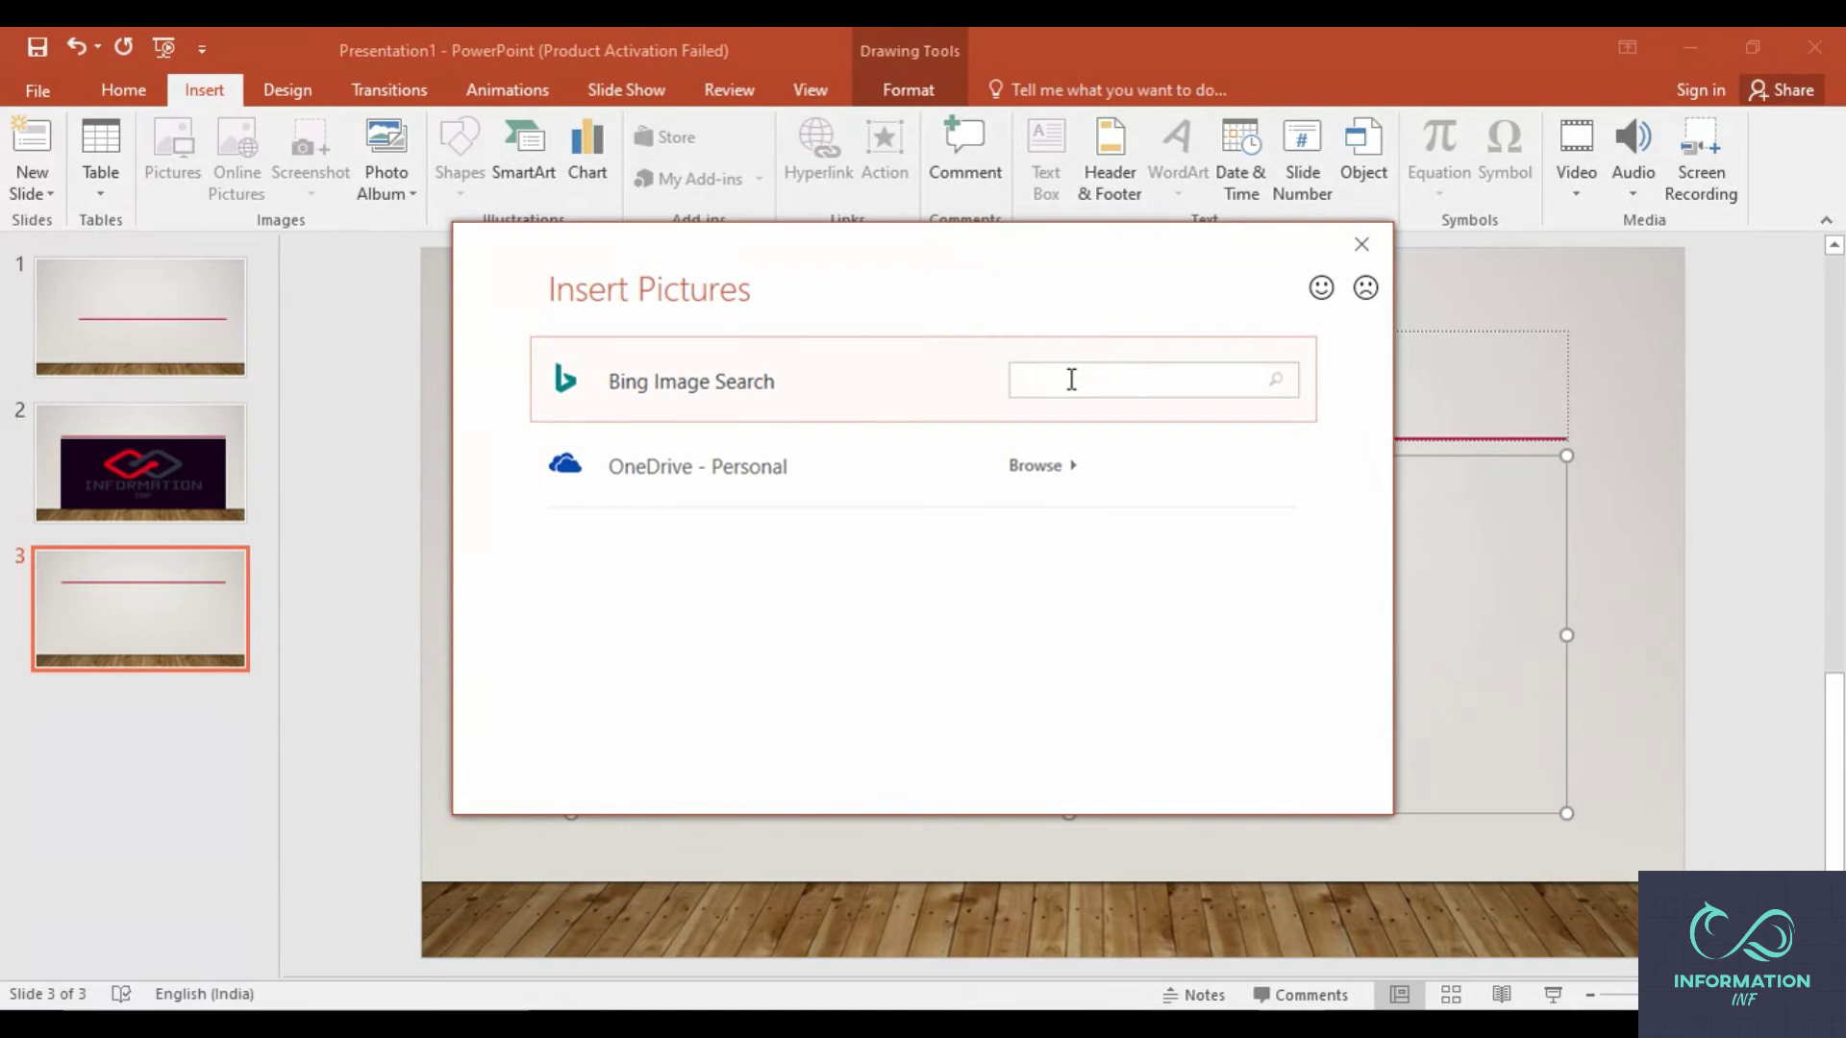
type("TIH")
key("BackSpace")
key("BackSpace")
type("IGER")
key("Return")
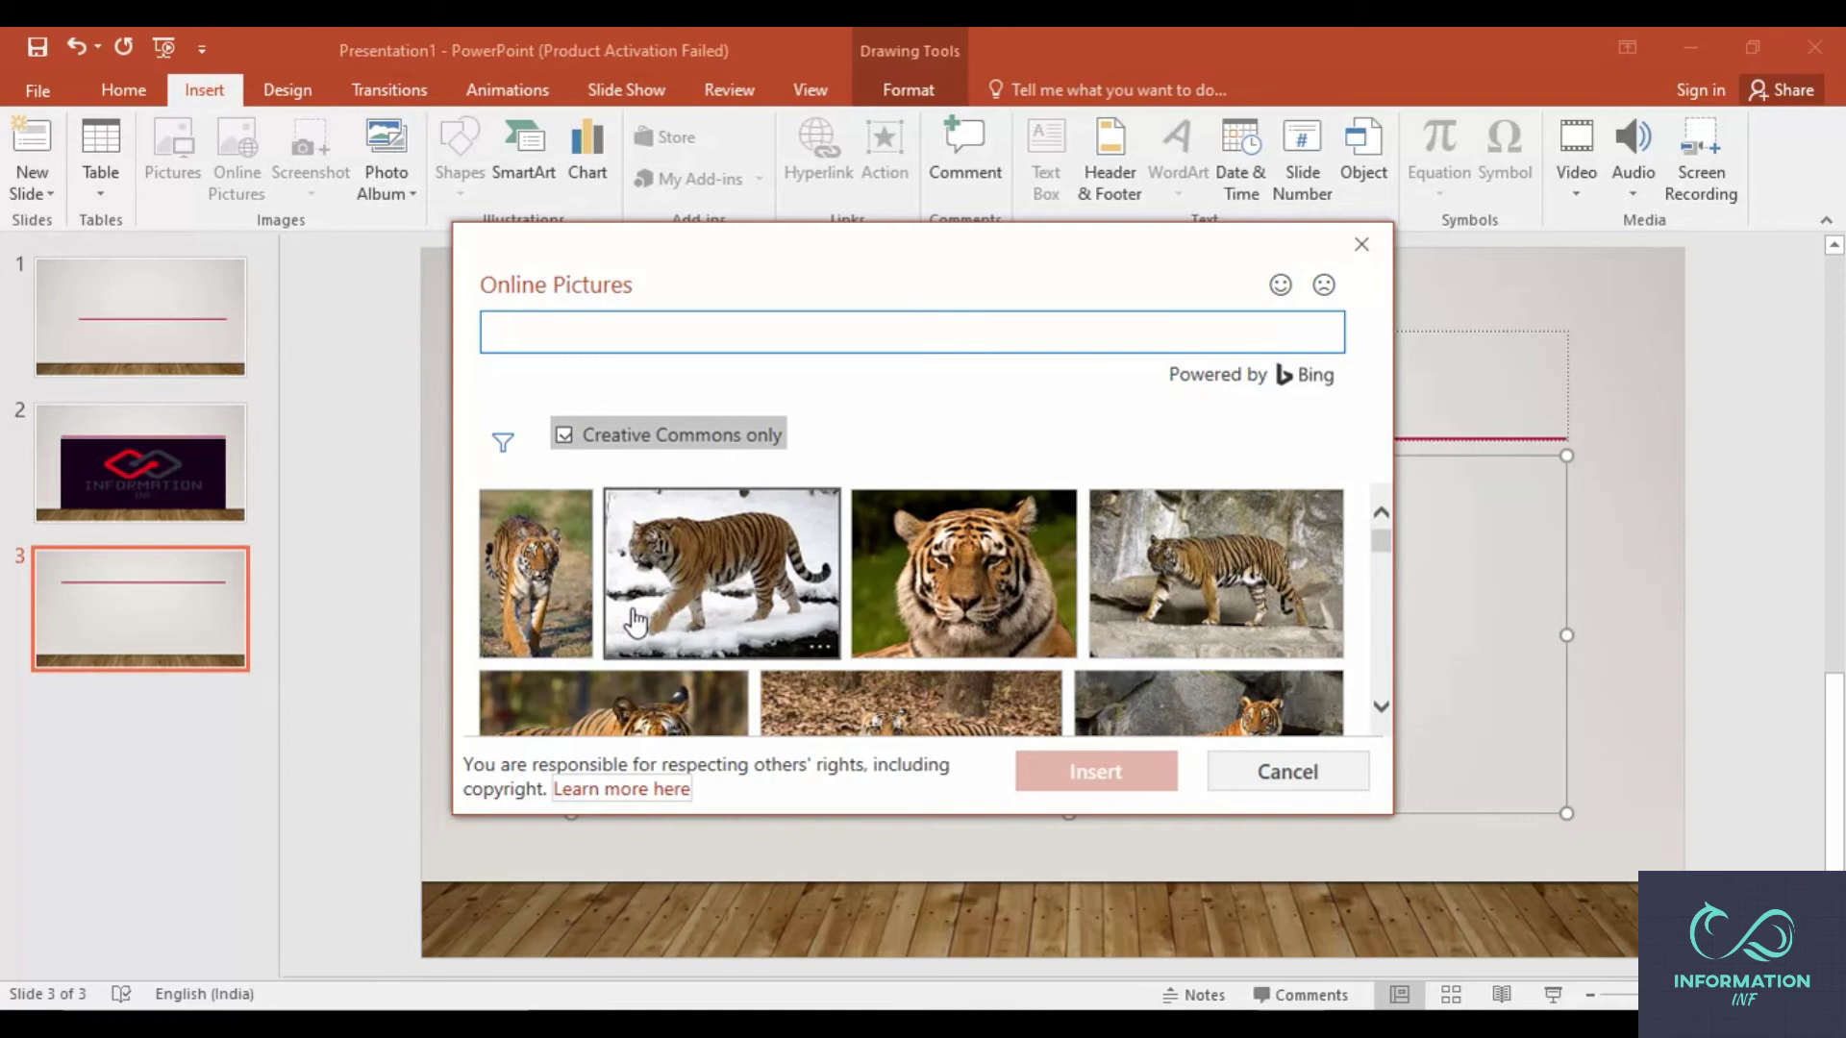
left_click(716, 606)
left_click(1092, 783)
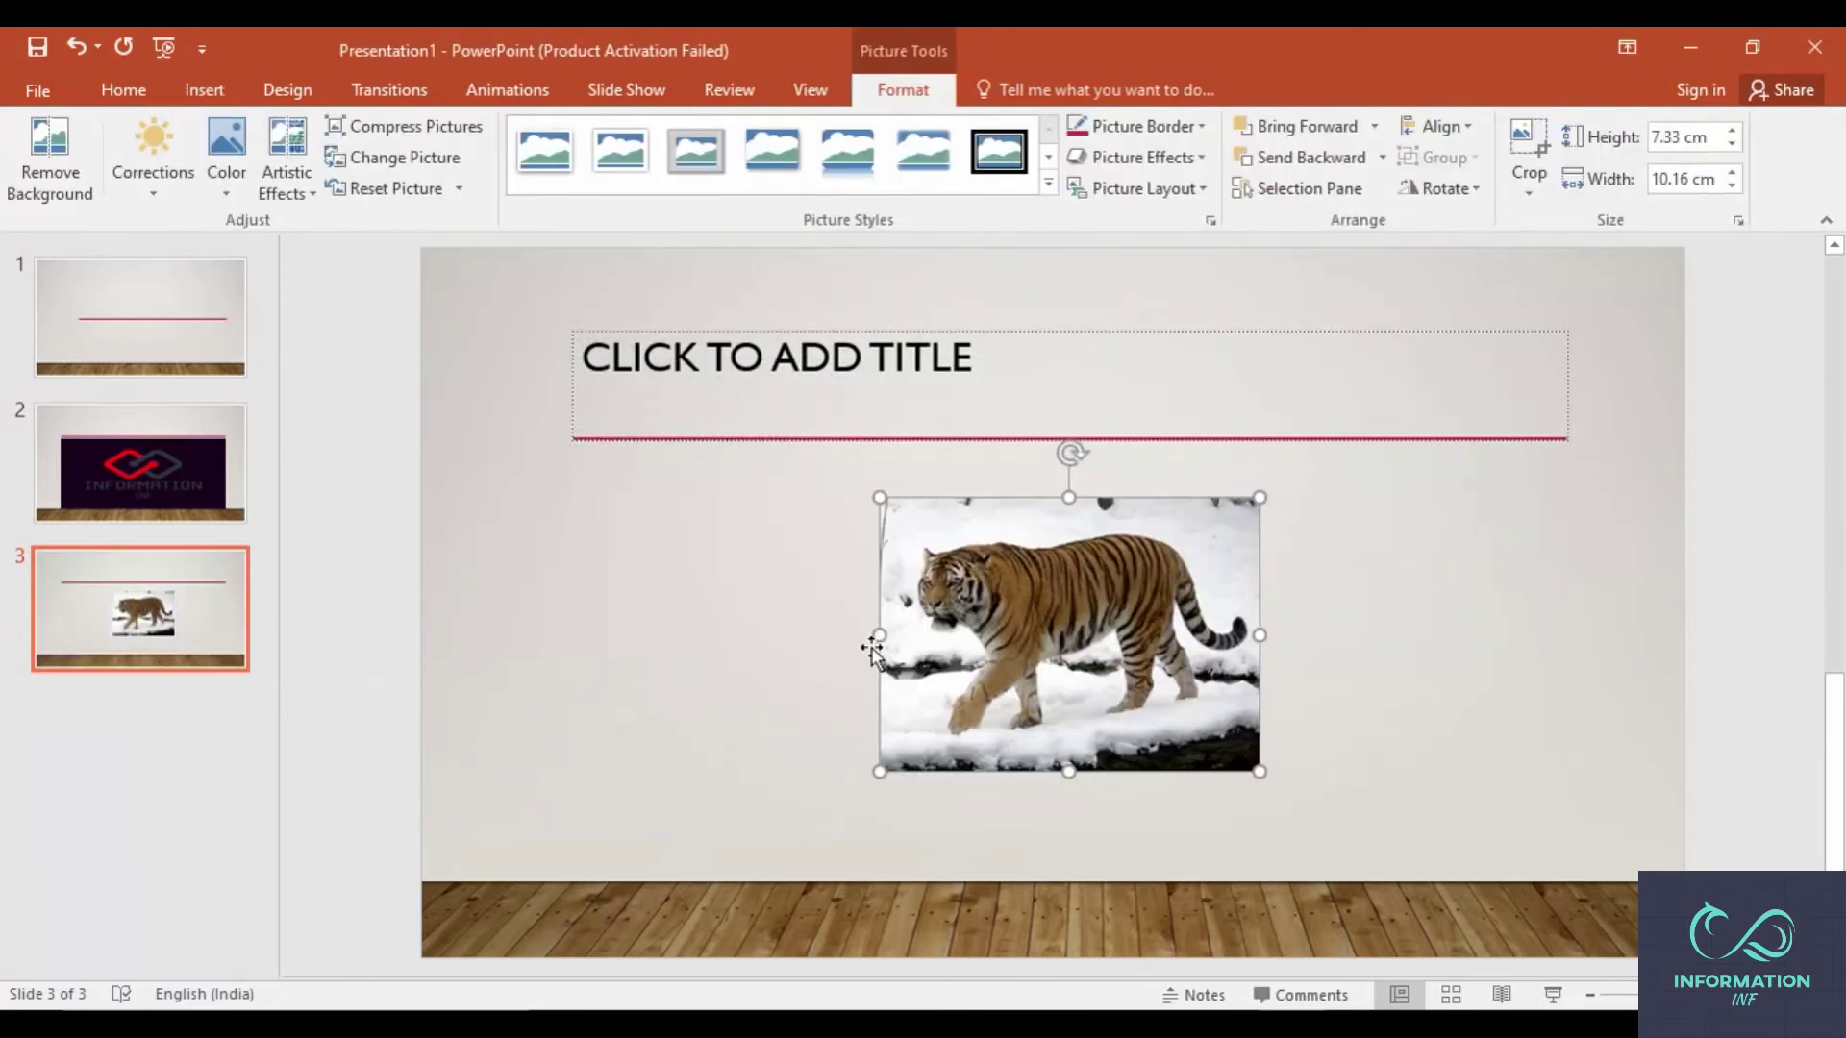
- Move the tiger picture to the left, just under the title
left_click_drag(986, 551, 671, 520)
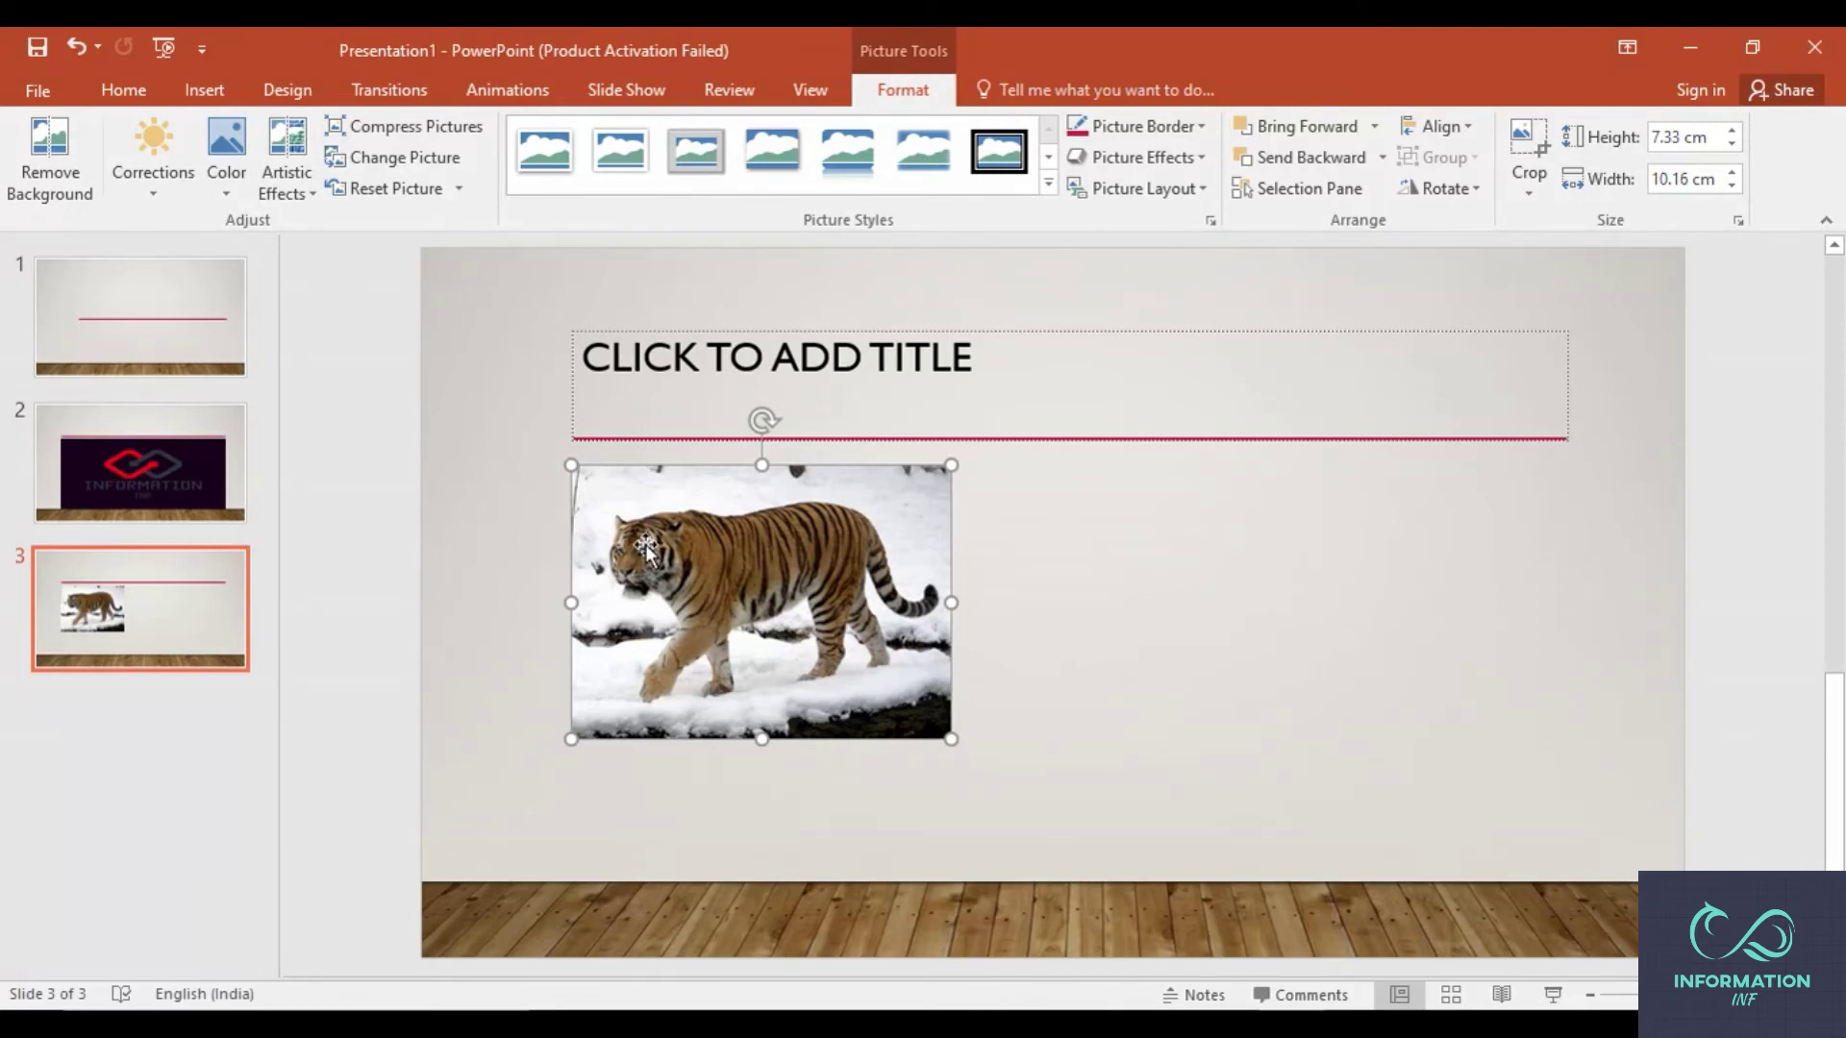
left_click(182, 779)
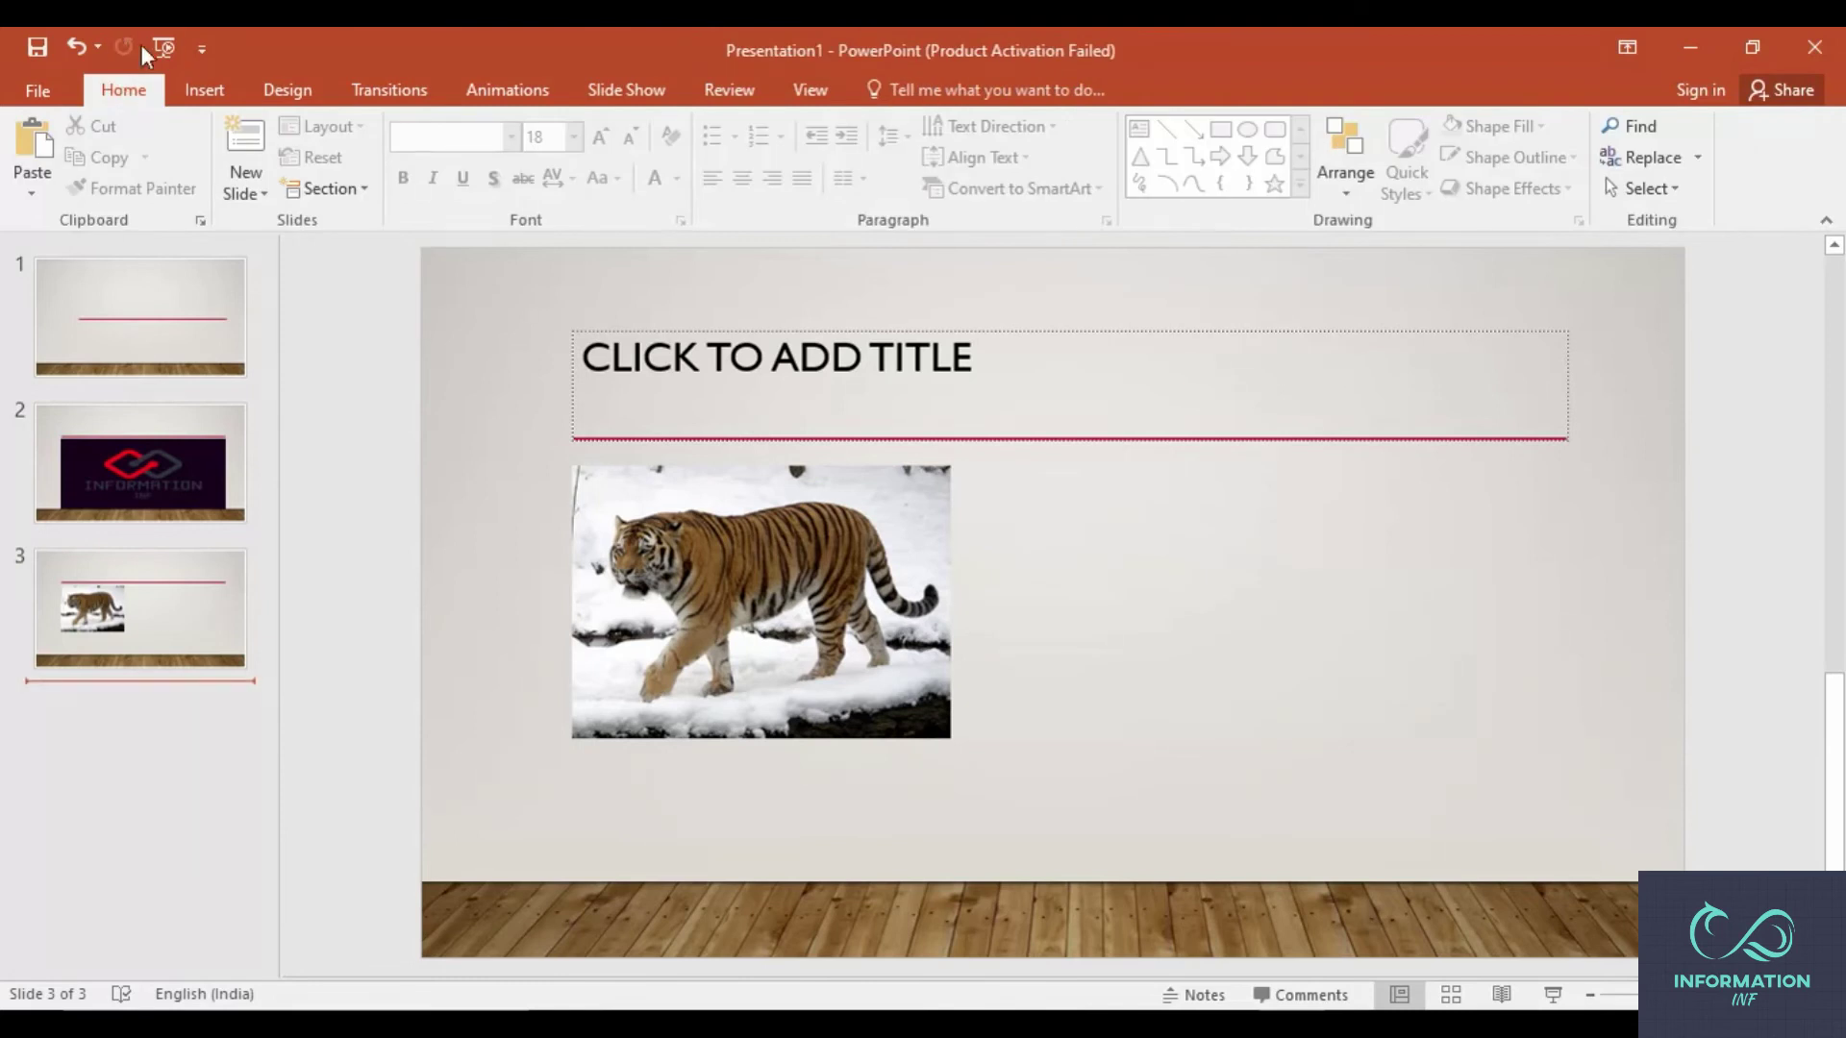
- Add slide 4 and screen-clip the black car from the desktop wallpaper onto it
left_click(187, 87)
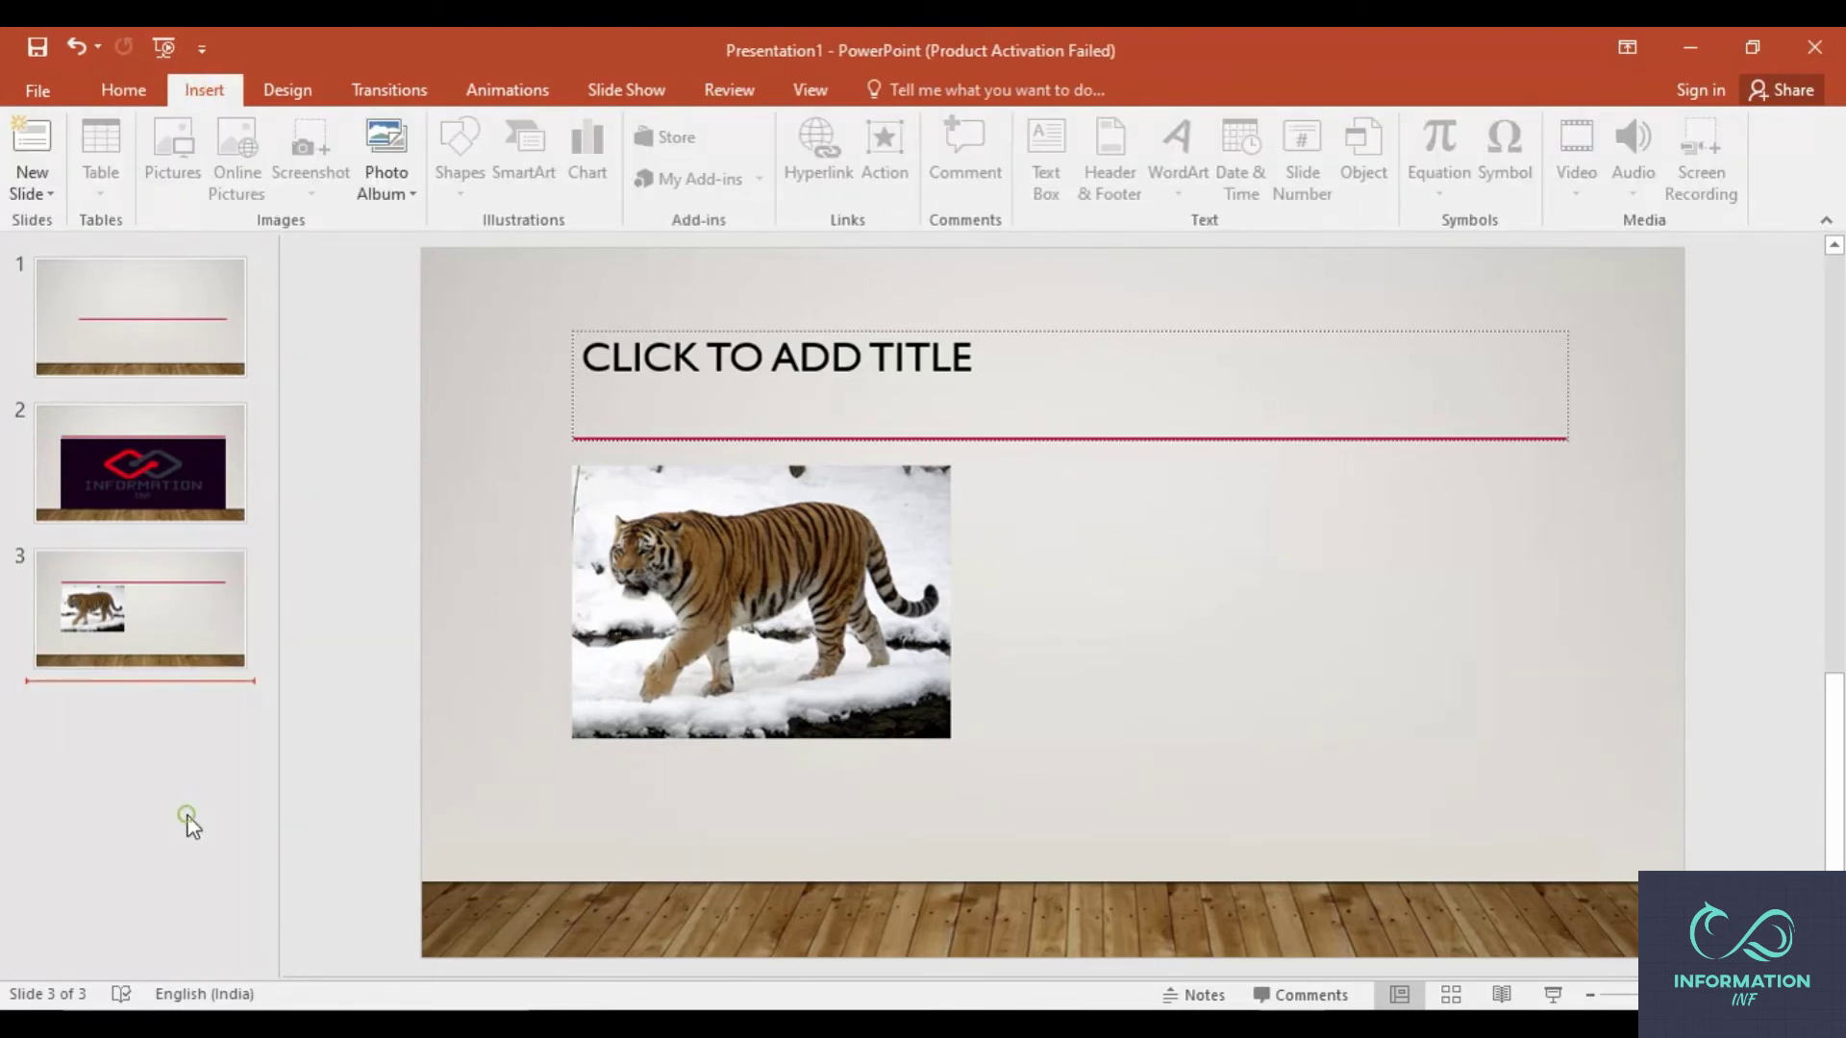
key("Return")
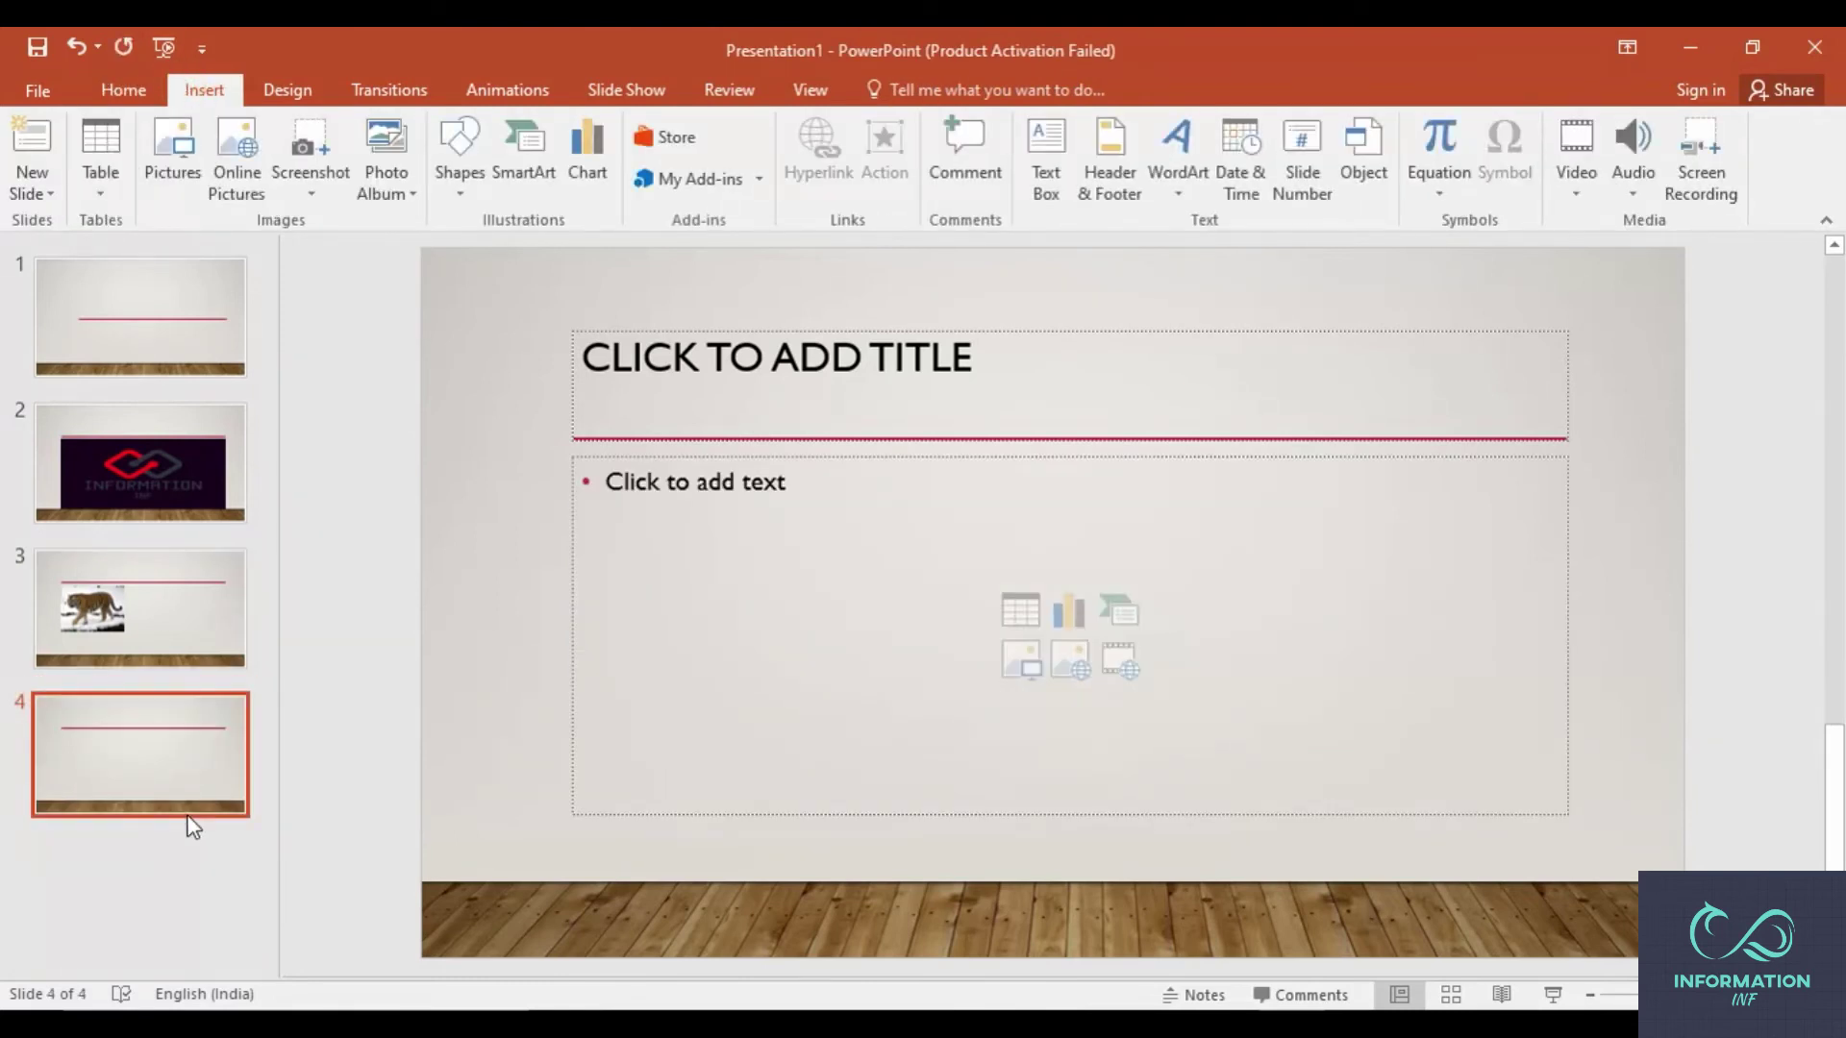
left_click(316, 165)
left_click(351, 227)
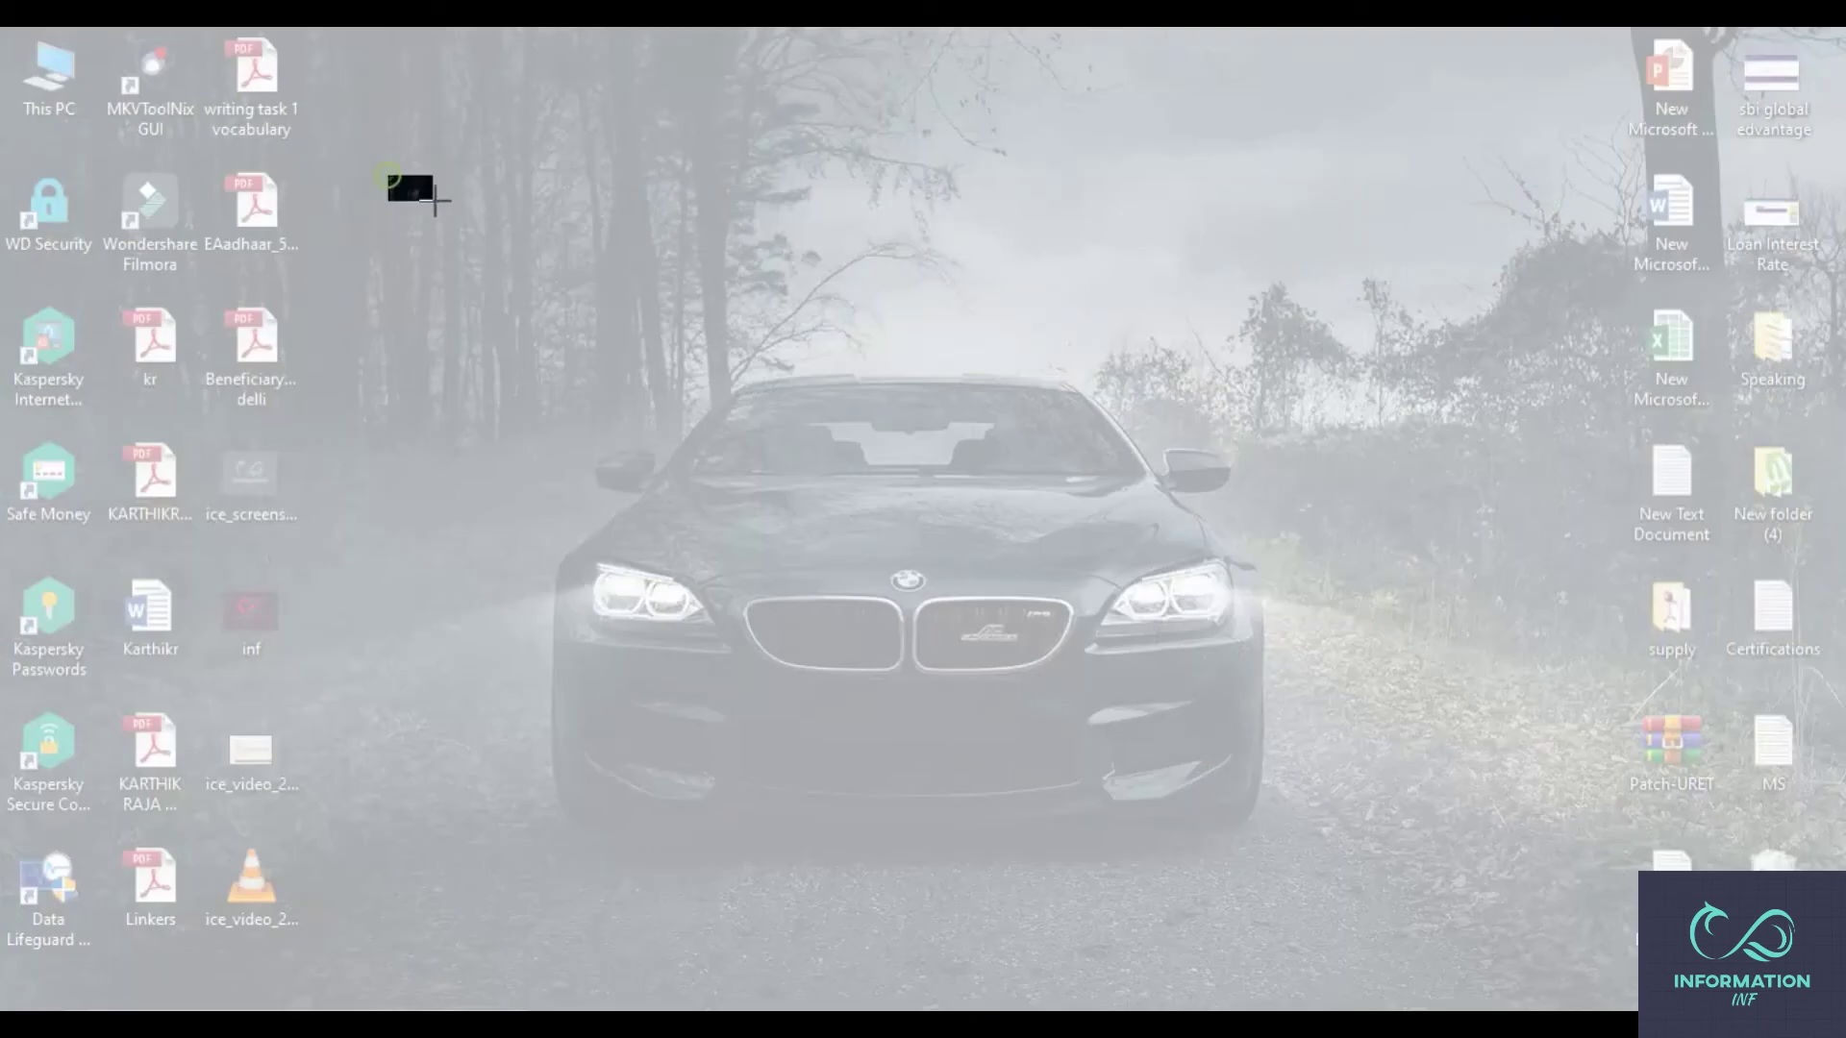
left_click_drag(387, 175, 1426, 929)
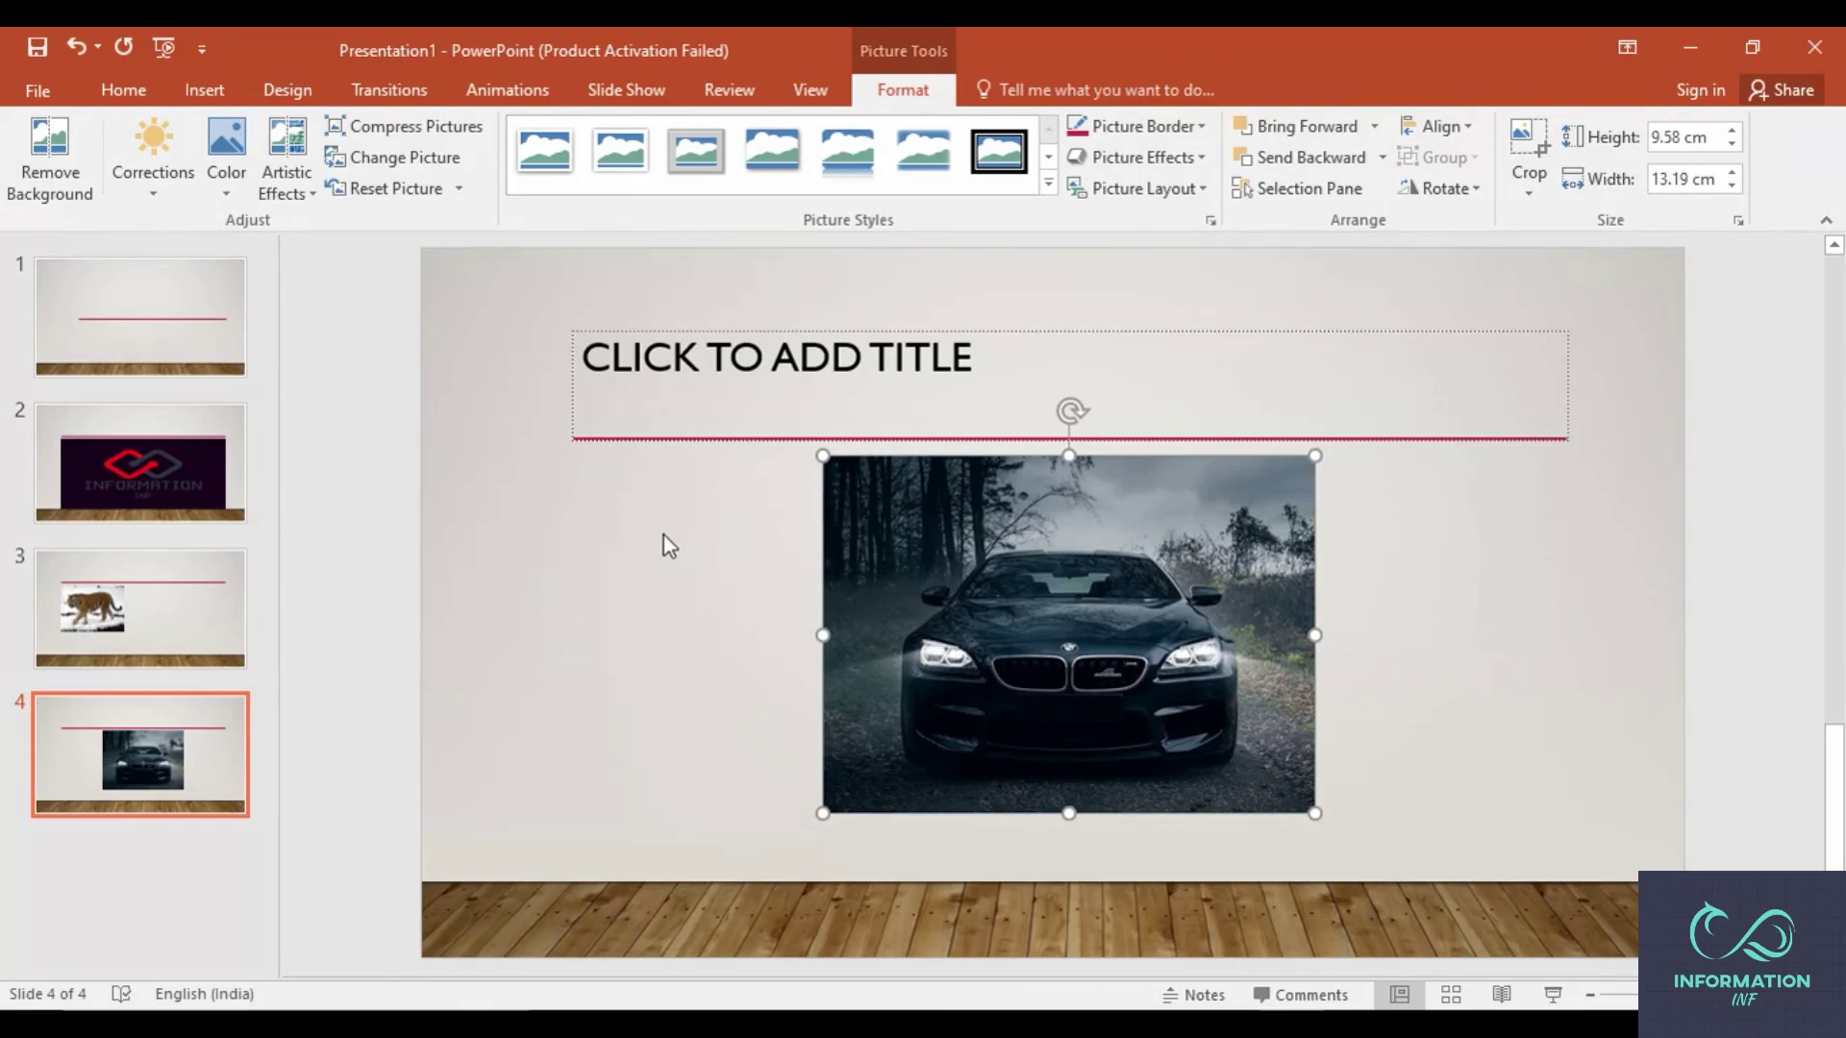
- Add a fifth blank slide after slide 4, then return to slide 4
left_click(166, 869)
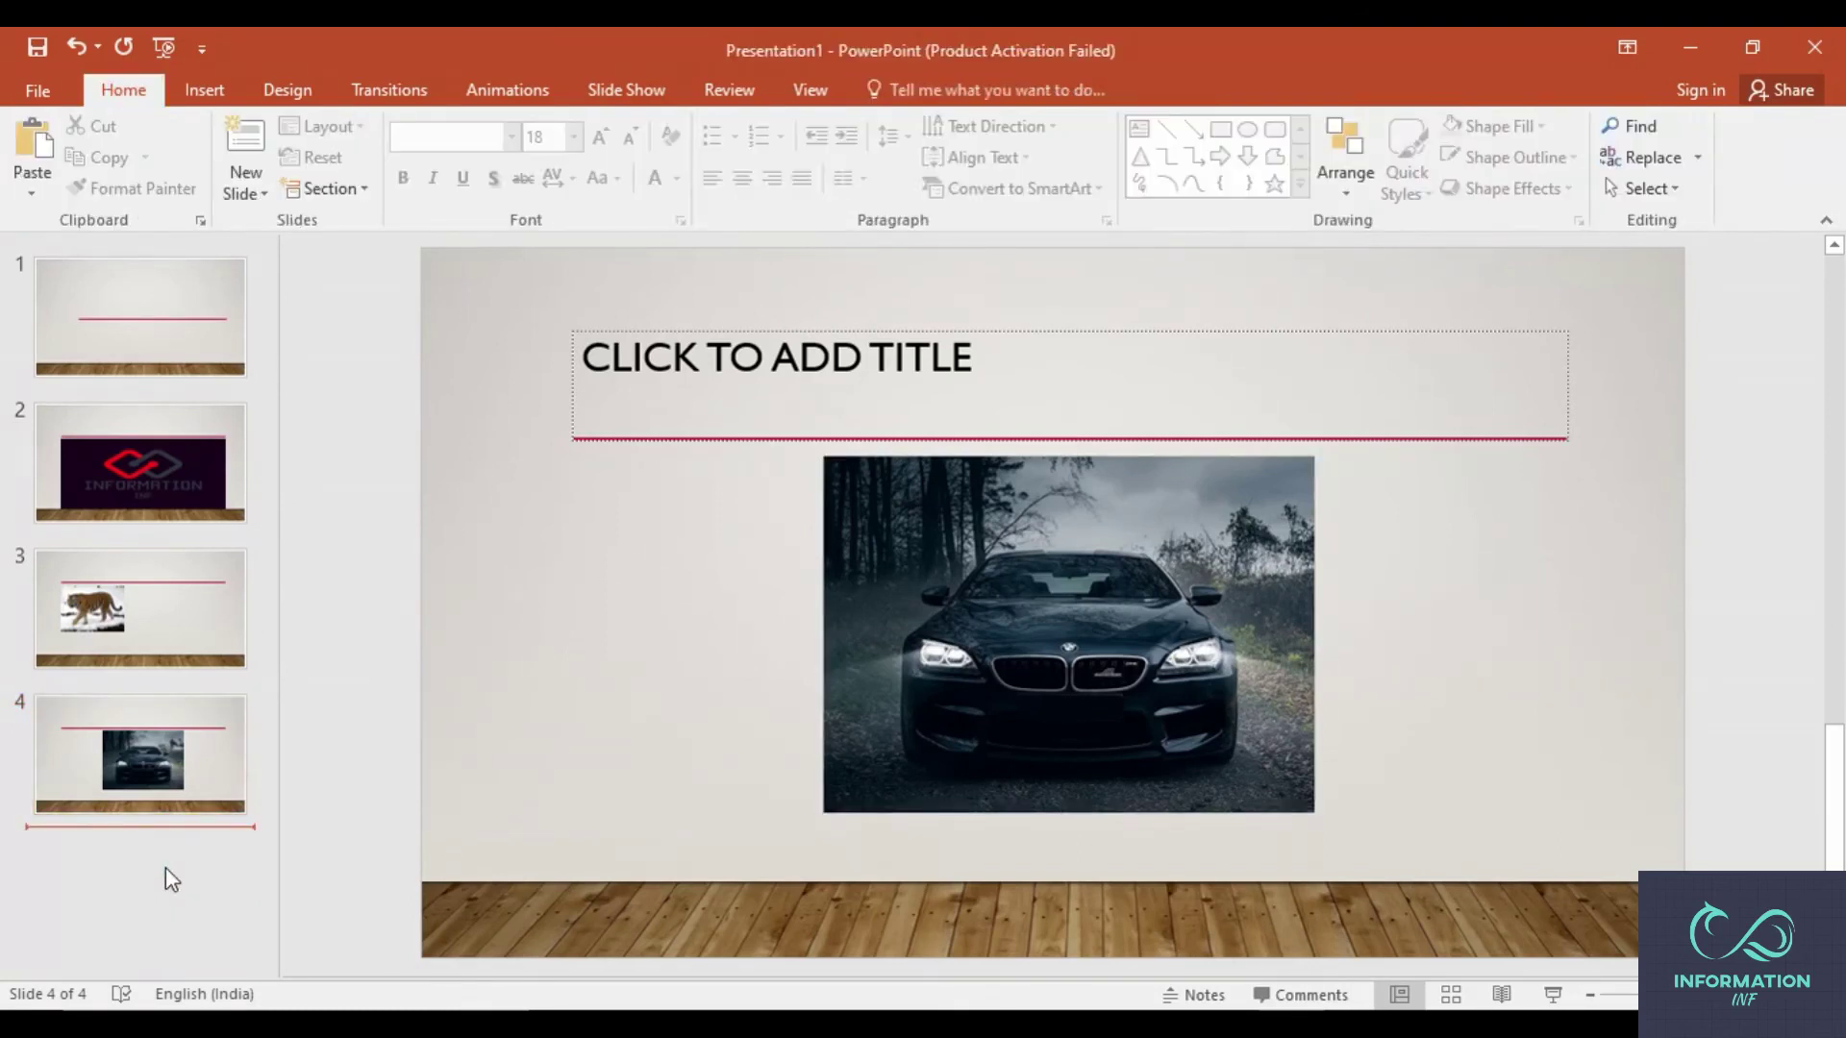
key("Return")
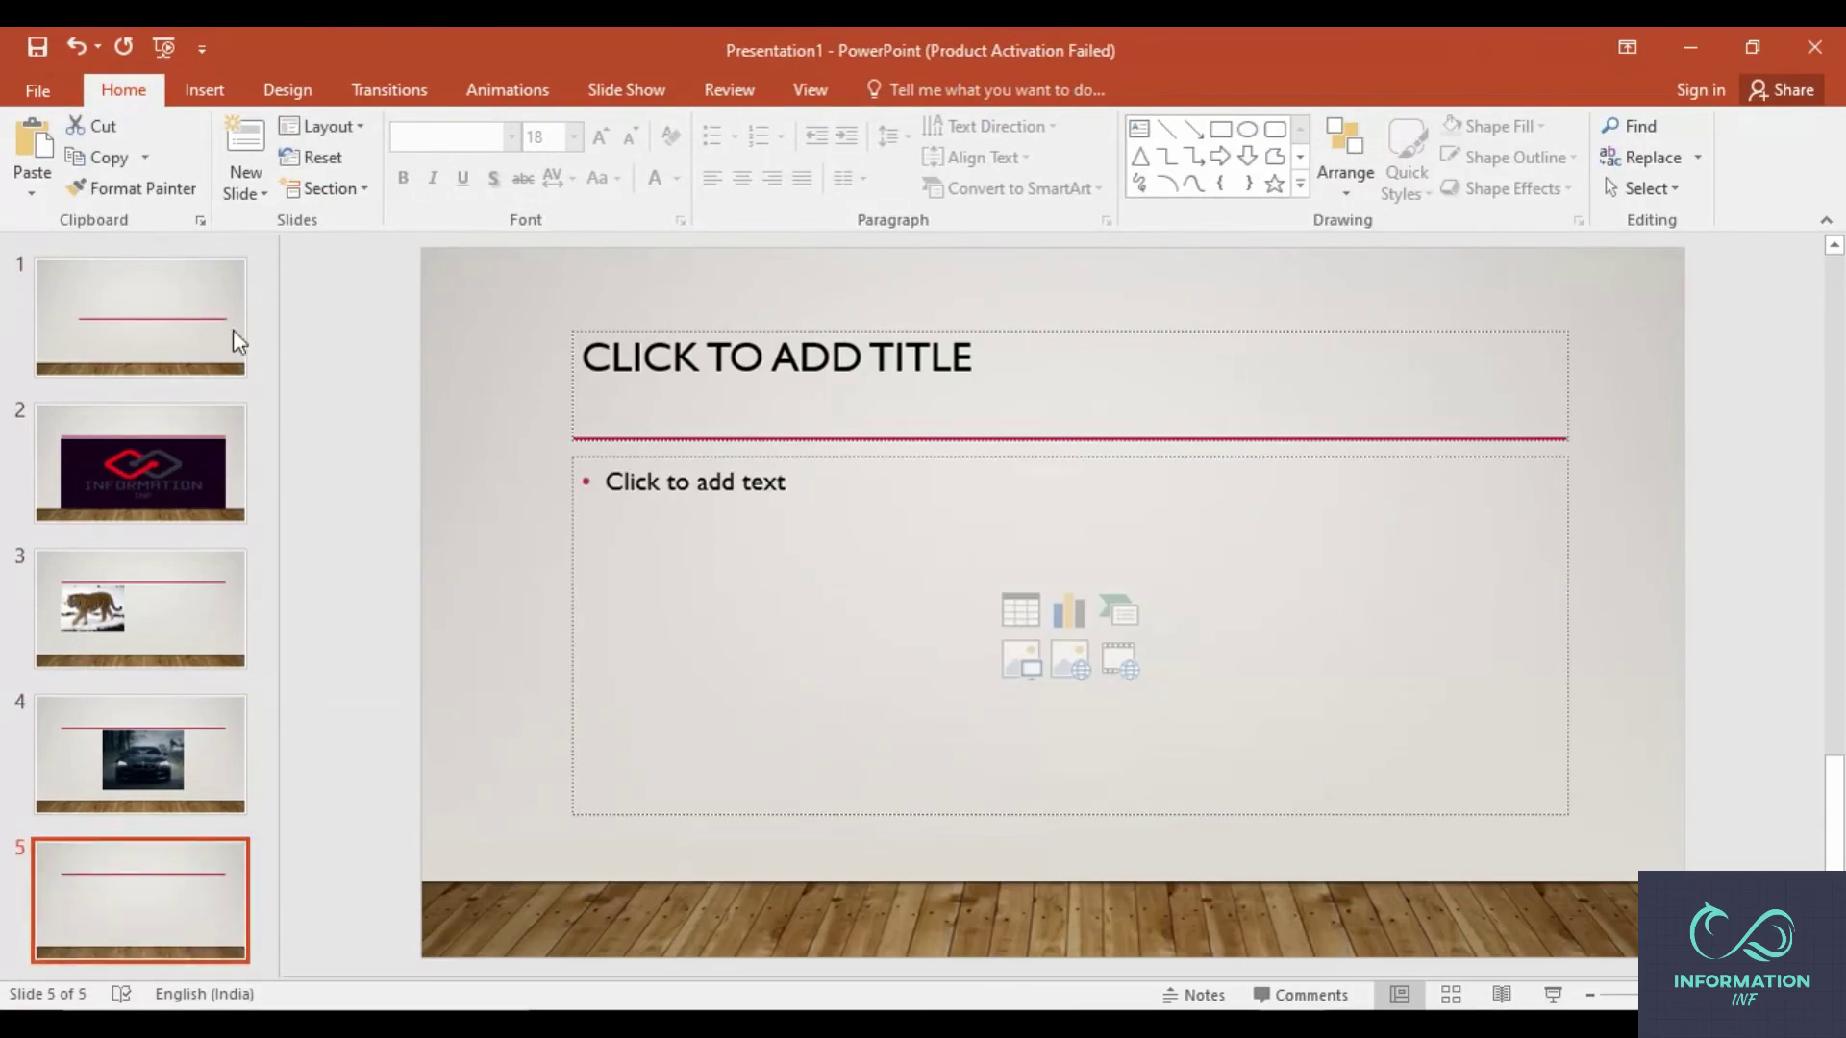
left_click(188, 86)
left_click(136, 793)
- Select the car picture on slide 4 and show its Picture Format options
left_click(889, 642)
left_click(918, 92)
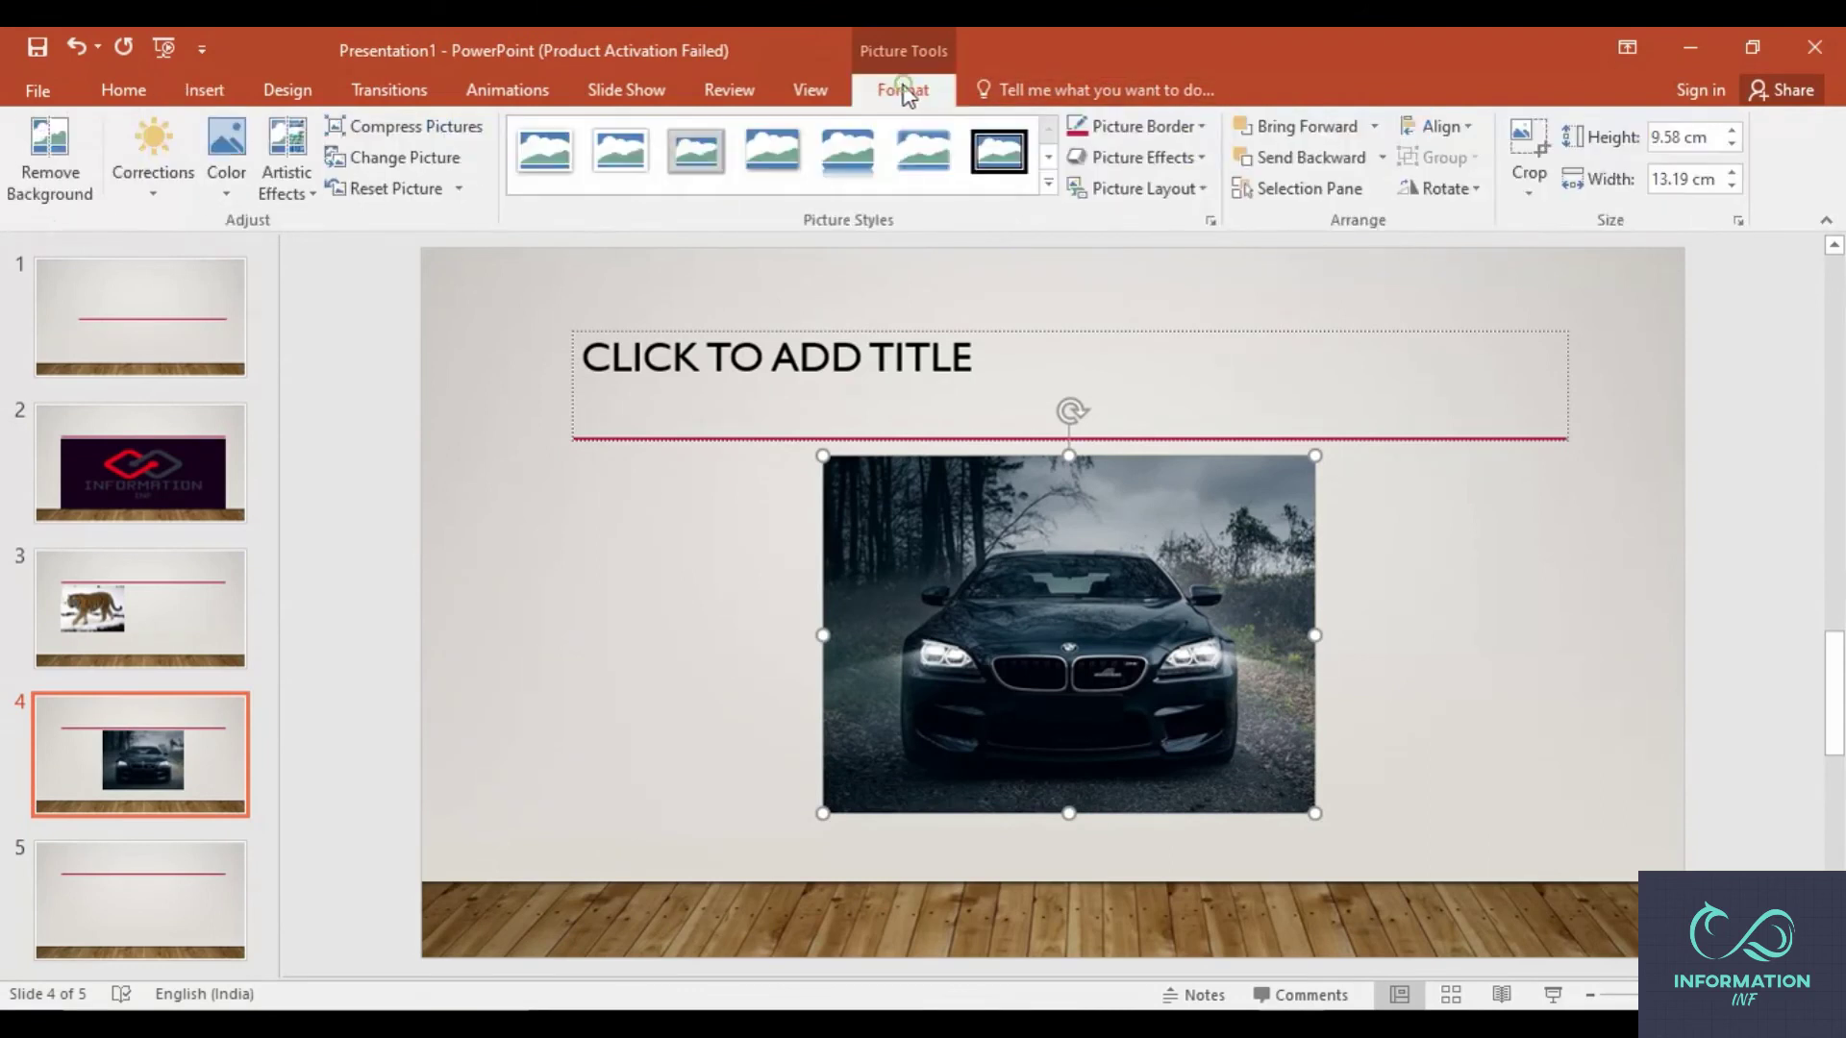
left_click(810, 89)
left_click(903, 91)
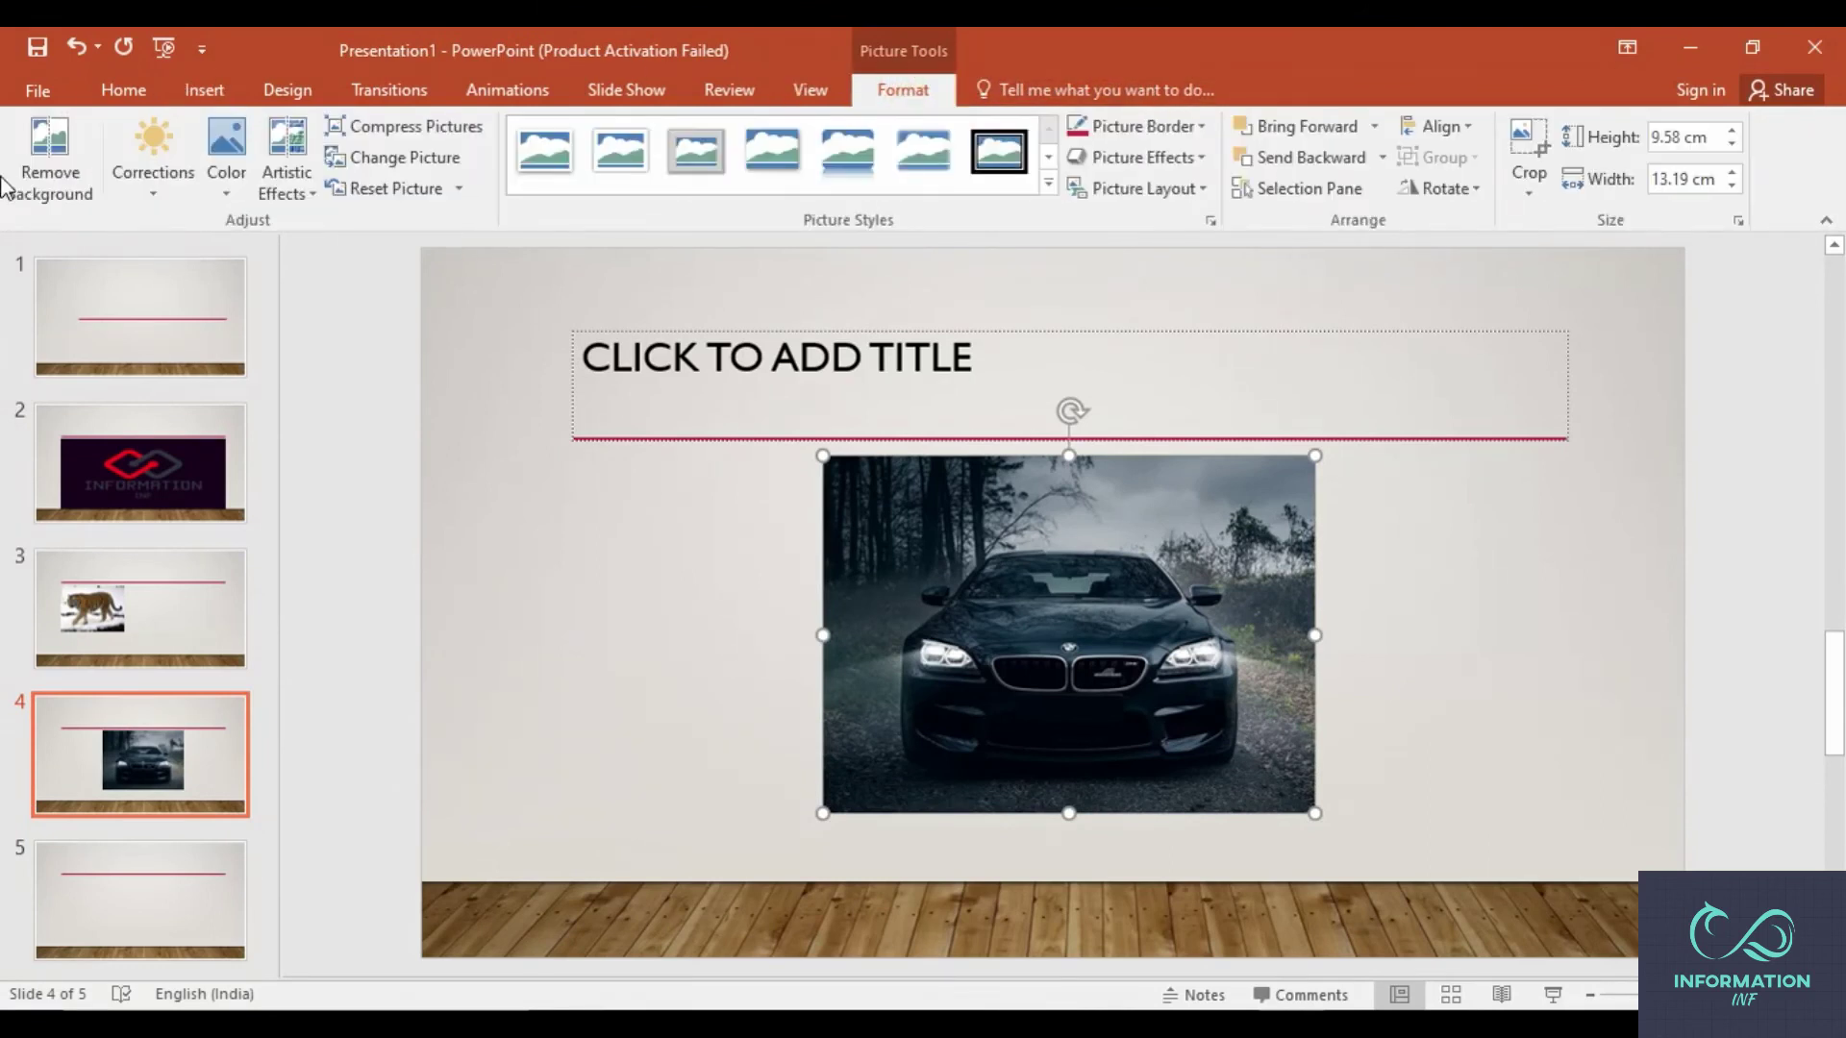